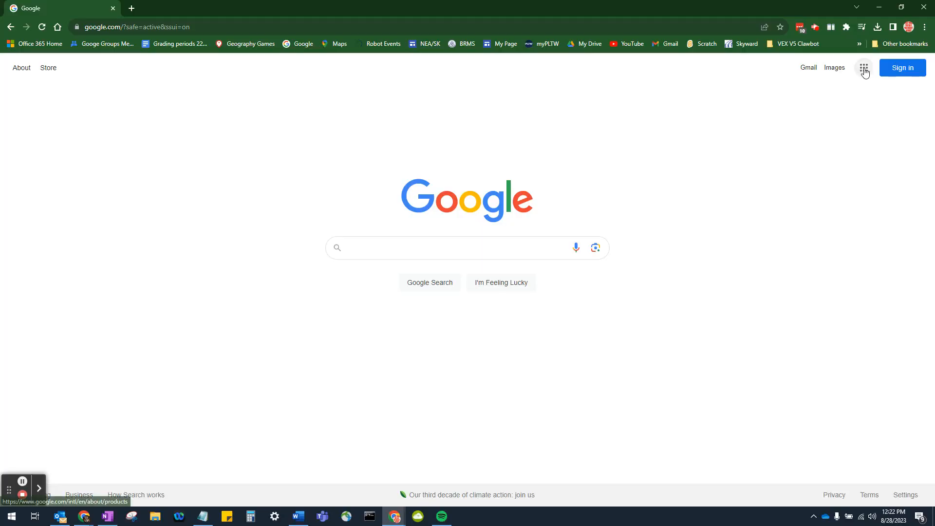
# Step: Open Google Drive and go to the folder Classroom > 01 Comp Lit - Orange > Projects > Google Office Projects > 04. Docs
pyautogui.click(865, 72)
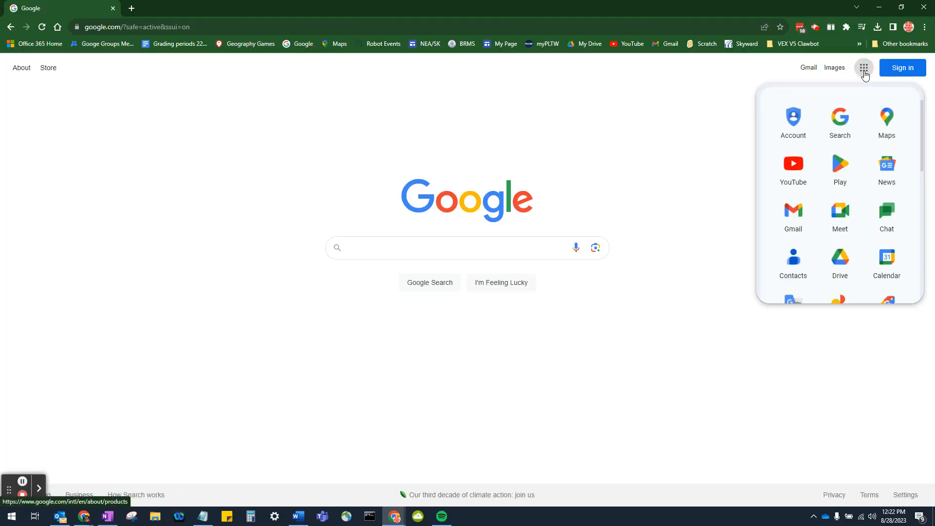
pyautogui.click(839, 262)
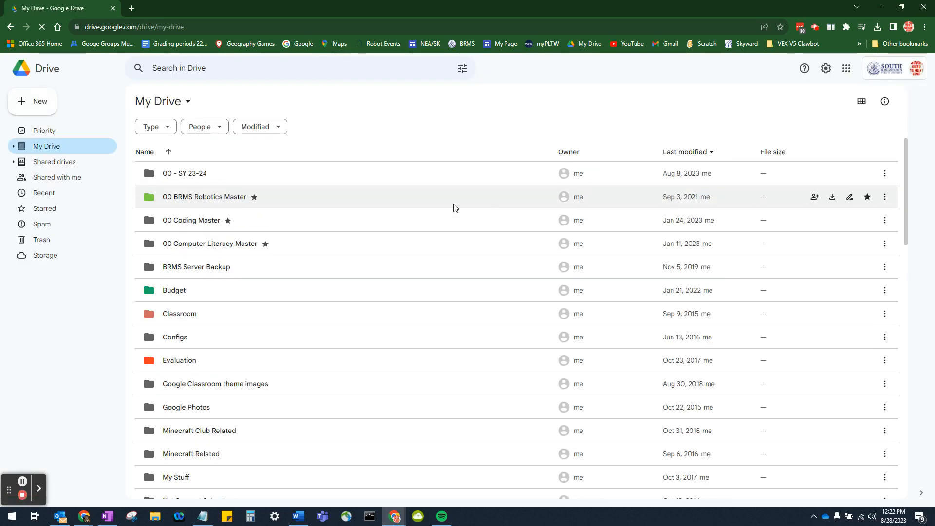
pyautogui.click(175, 317)
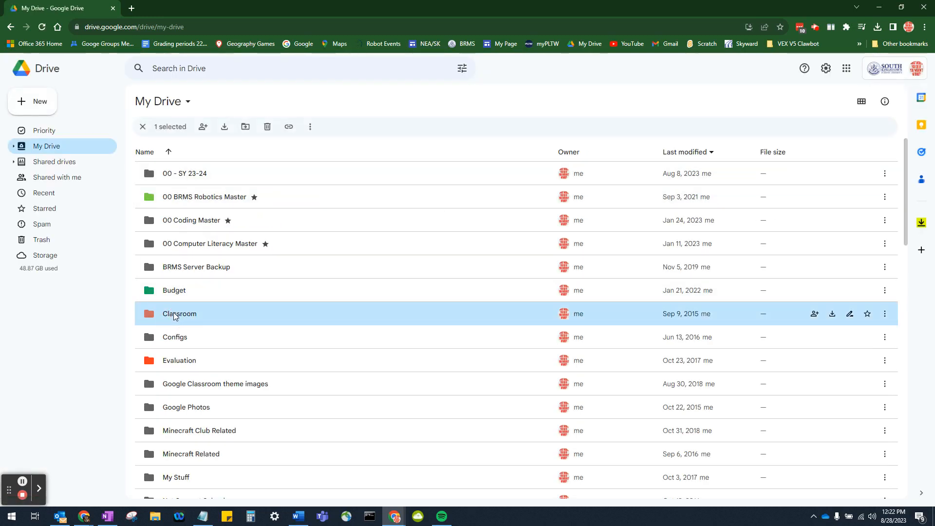
pyautogui.doubleClick(175, 316)
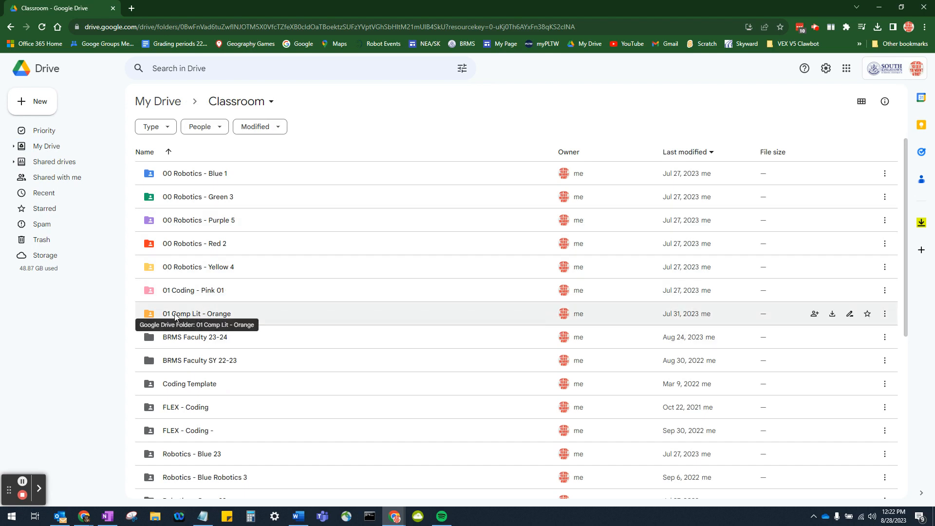
pyautogui.doubleClick(197, 317)
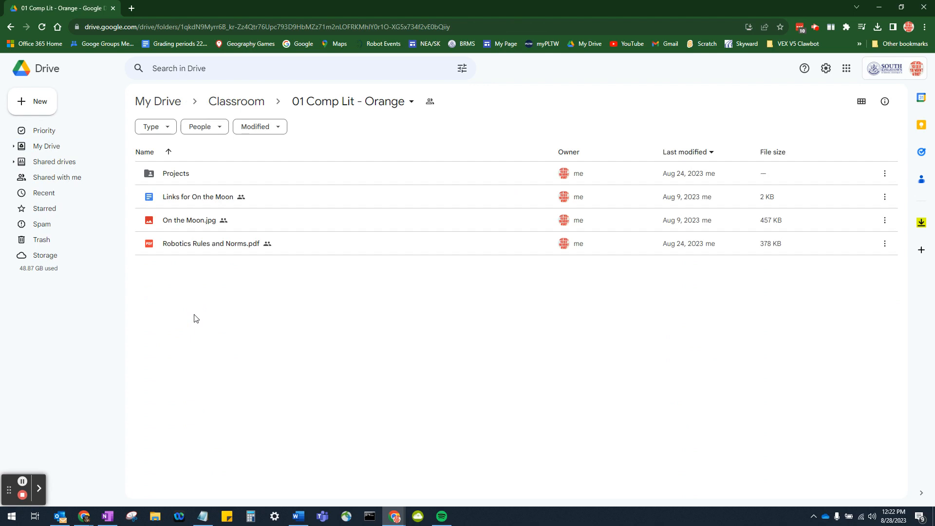
pyautogui.doubleClick(181, 174)
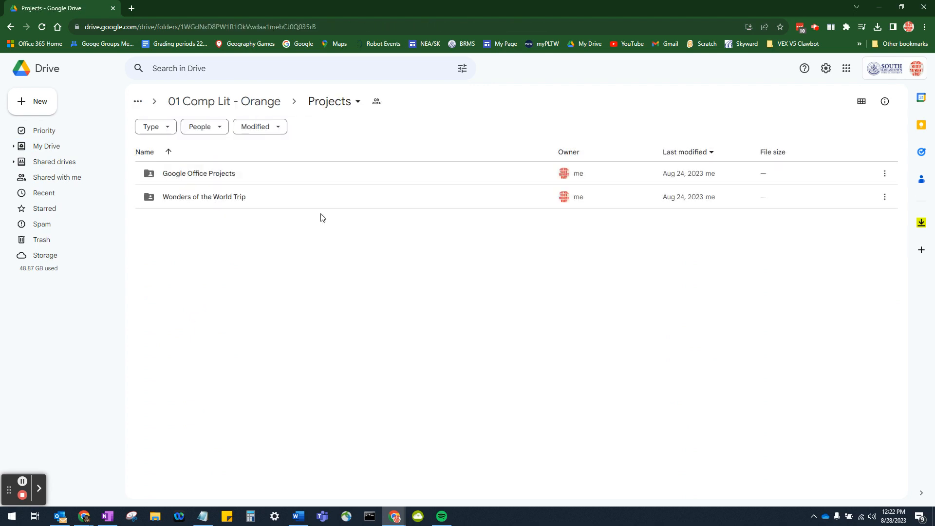
pyautogui.doubleClick(200, 175)
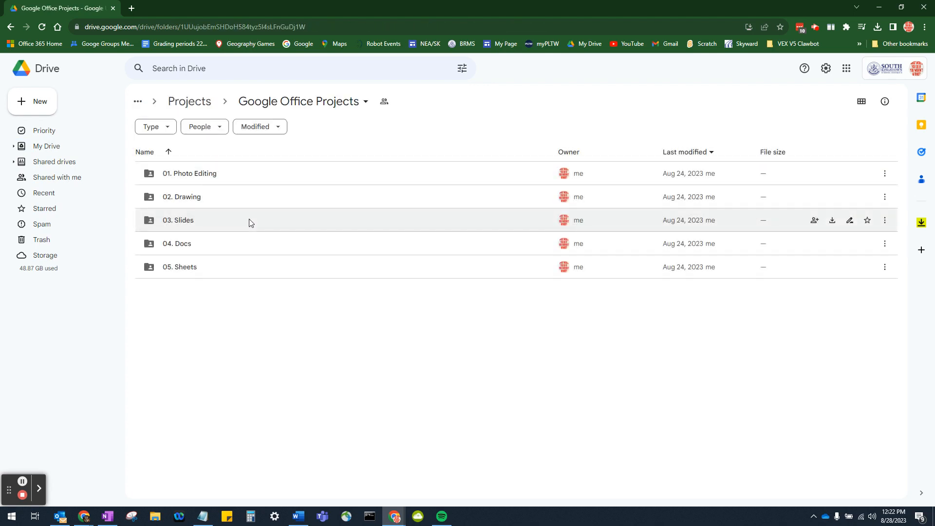
pyautogui.doubleClick(194, 244)
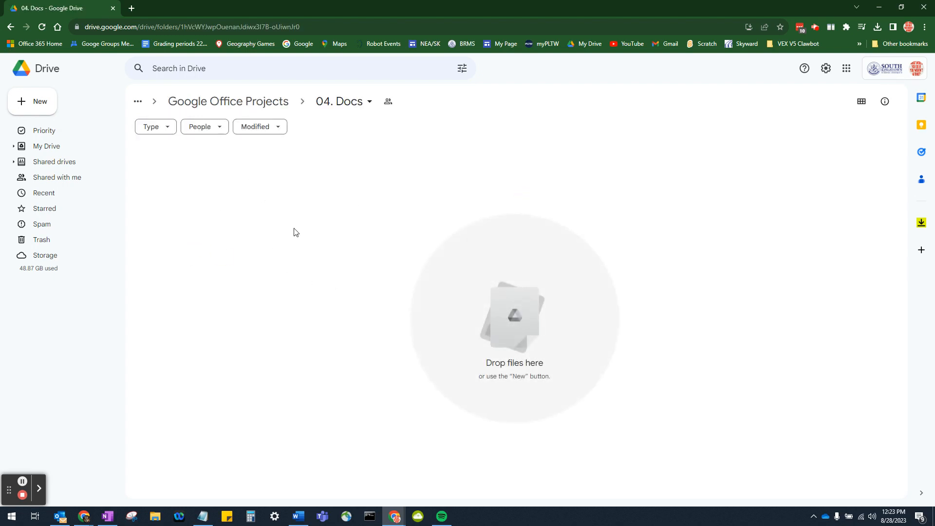
# Step: Create a new Google Docs document in the 04. Docs folder, accepting that it is shared with the folder's members
pyautogui.click(41, 103)
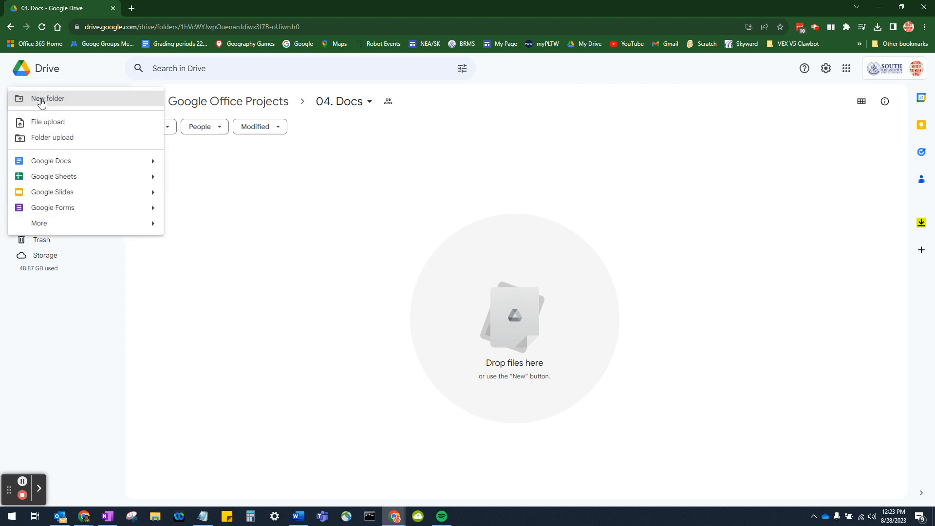
pyautogui.click(59, 161)
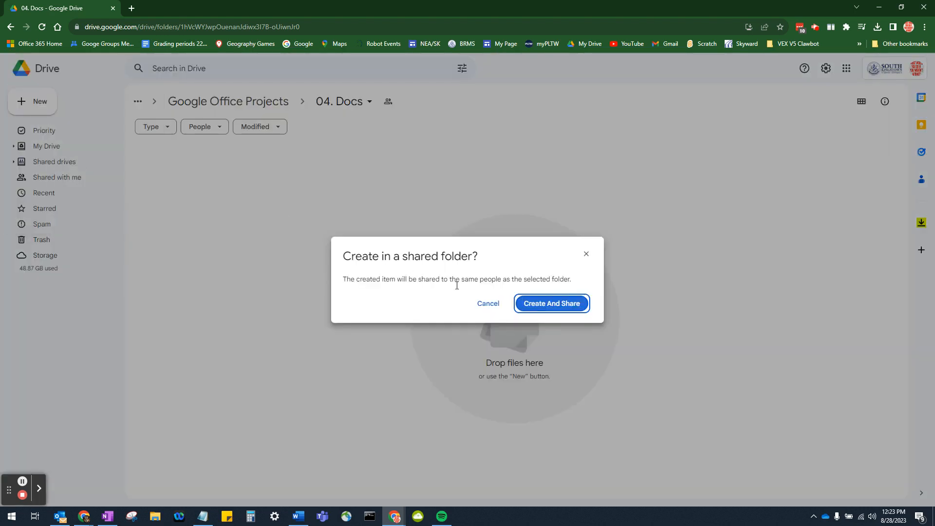
pyautogui.click(554, 304)
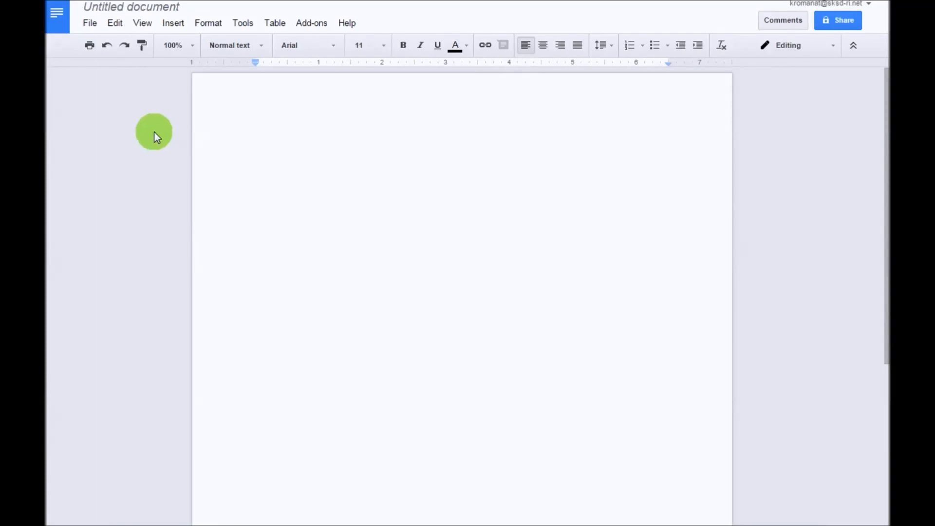
# Step: Open the document's page setup and choose landscape orientation
pyautogui.click(89, 23)
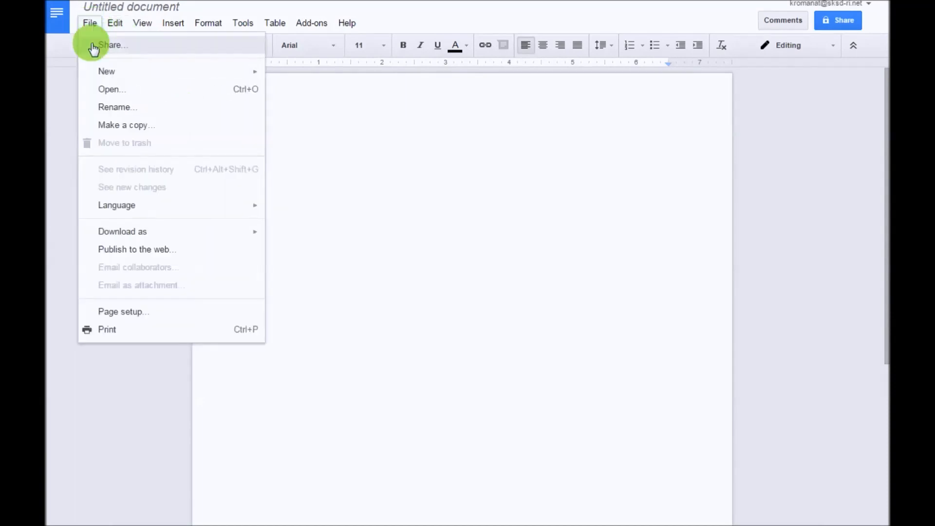
pyautogui.click(185, 312)
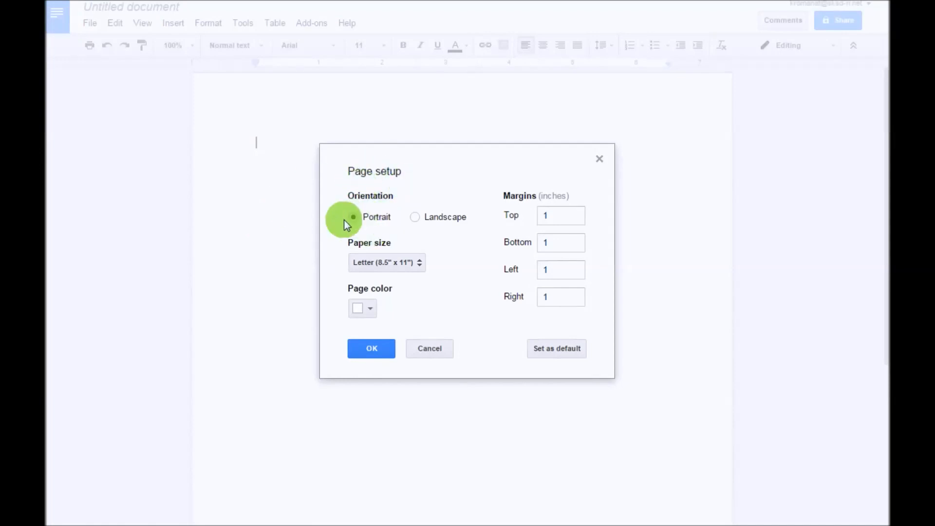
pyautogui.click(418, 218)
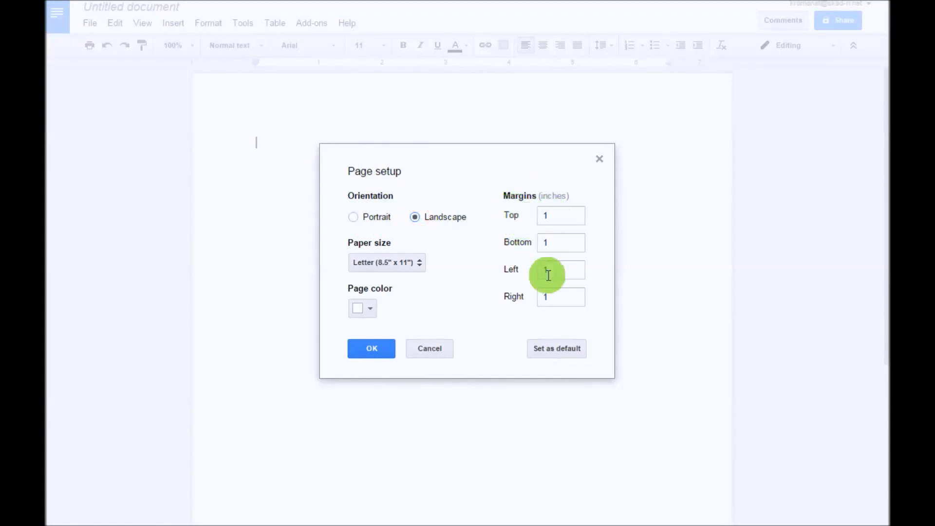
# Step: Set the top, bottom, left and right page margins to .5 inches and apply the page setup
pyautogui.doubleClick(551, 215)
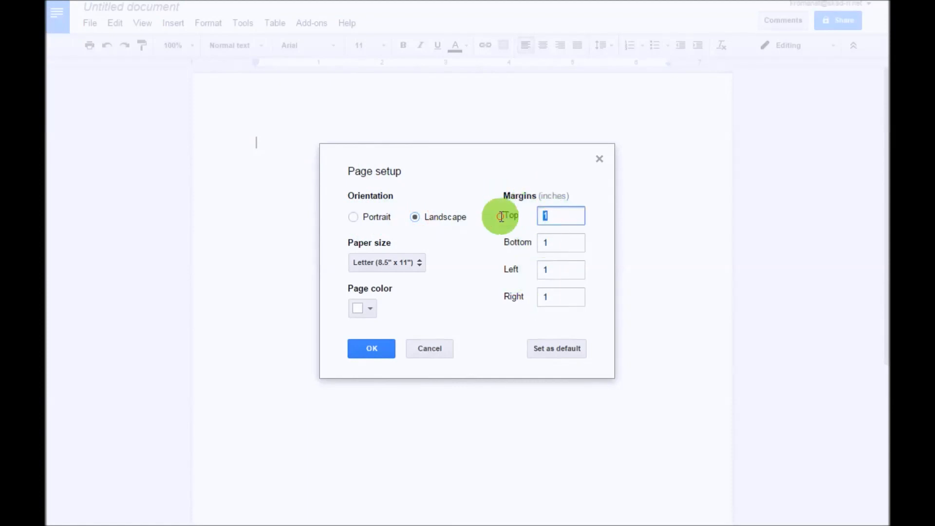
pyautogui.write('.5')
pyautogui.doubleClick(554, 242)
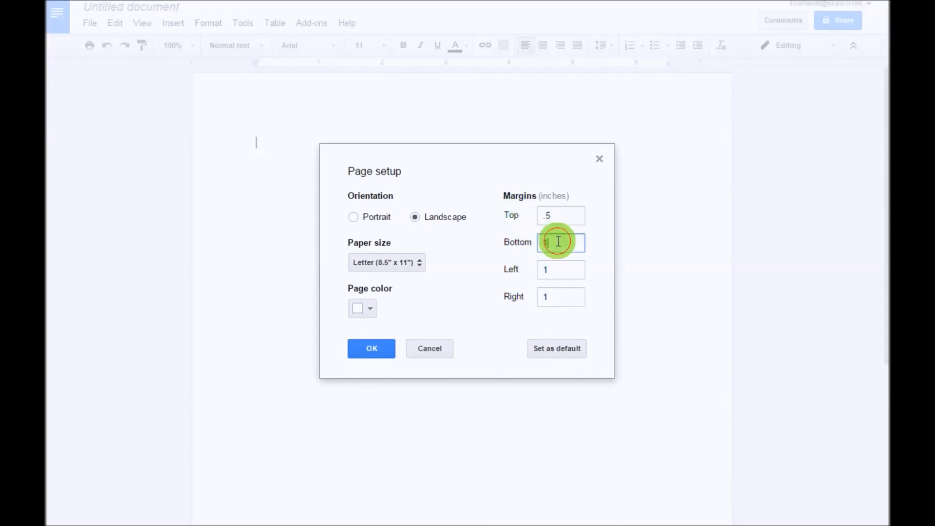
pyautogui.write('.5')
pyautogui.doubleClick(555, 269)
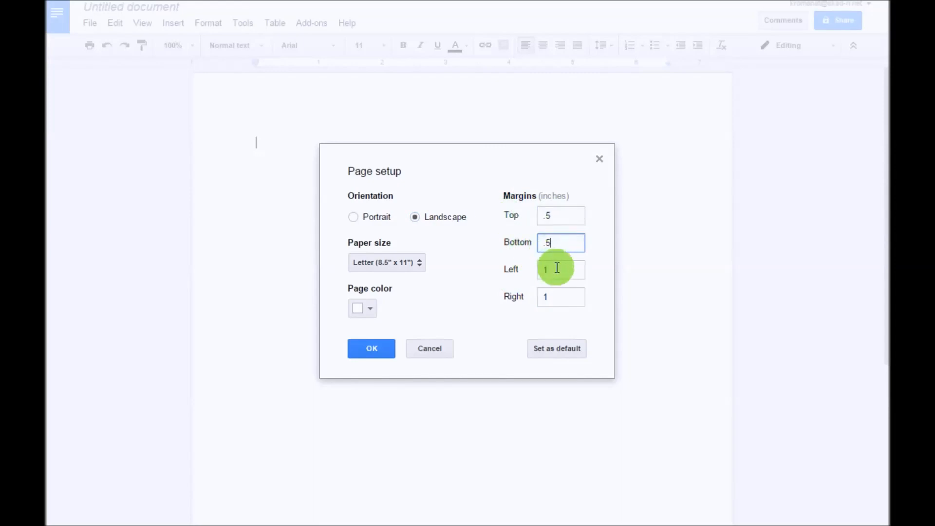
pyautogui.write('.5')
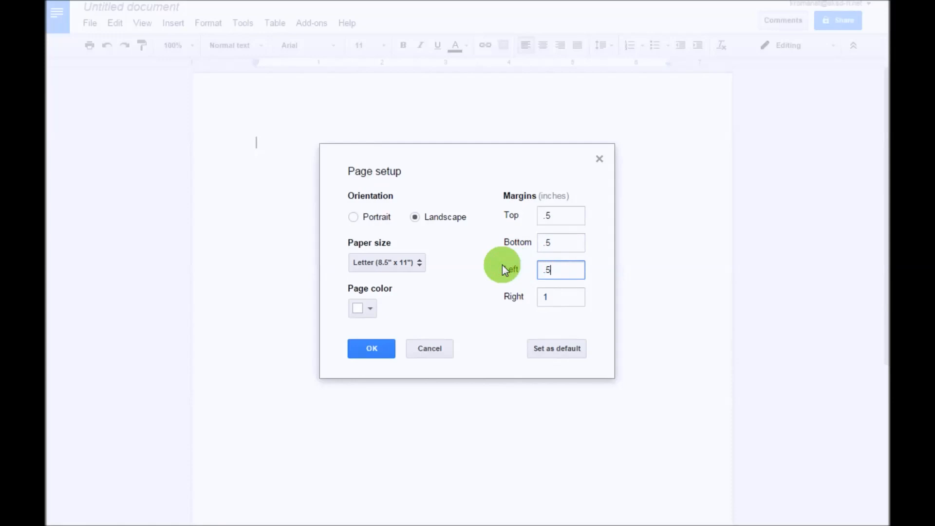
pyautogui.doubleClick(565, 300)
pyautogui.write('.5')
pyautogui.click(482, 301)
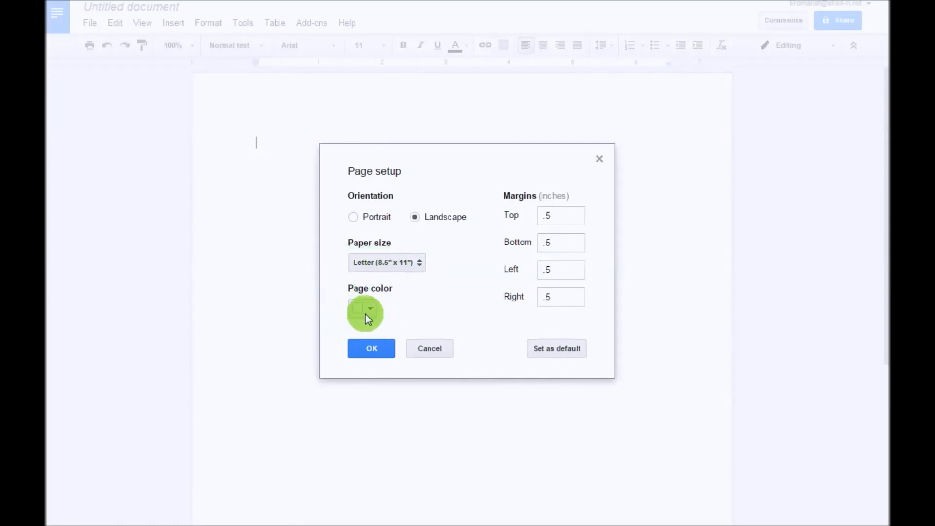
pyautogui.click(379, 347)
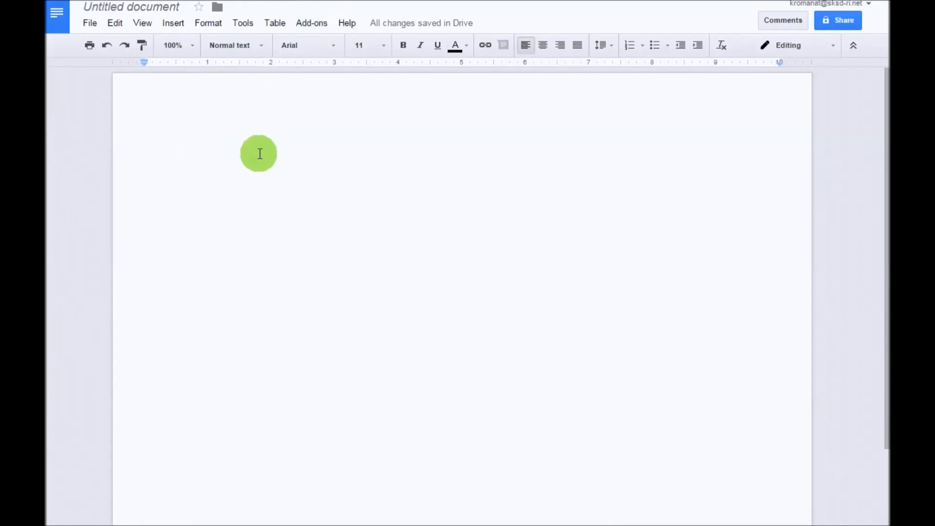
# Step: Paste the copied passage from The Hobbit at the start of the blank document
pyautogui.rightClick(162, 115)
pyautogui.click(200, 164)
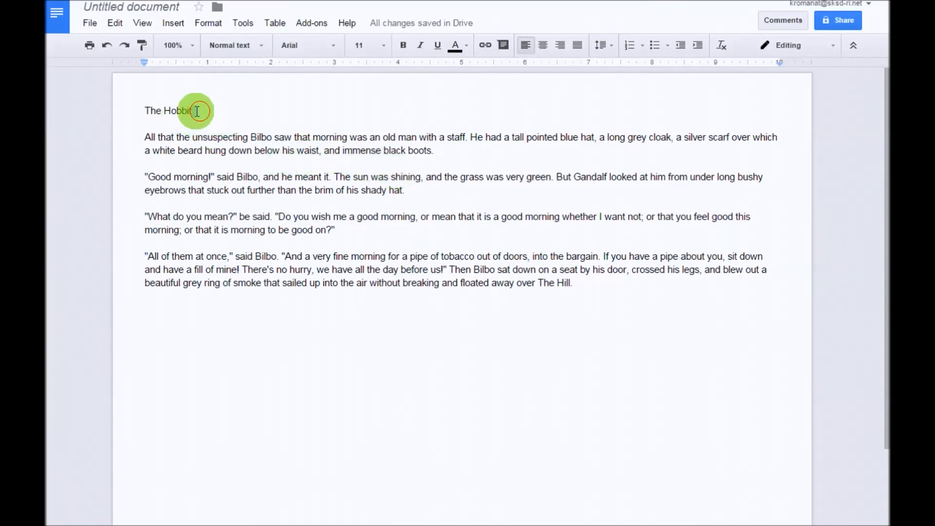
# Step: Change the font of the title "The Hobbit" to Ubuntu
pyautogui.moveTo(200, 111); pyautogui.dragTo(146, 111)
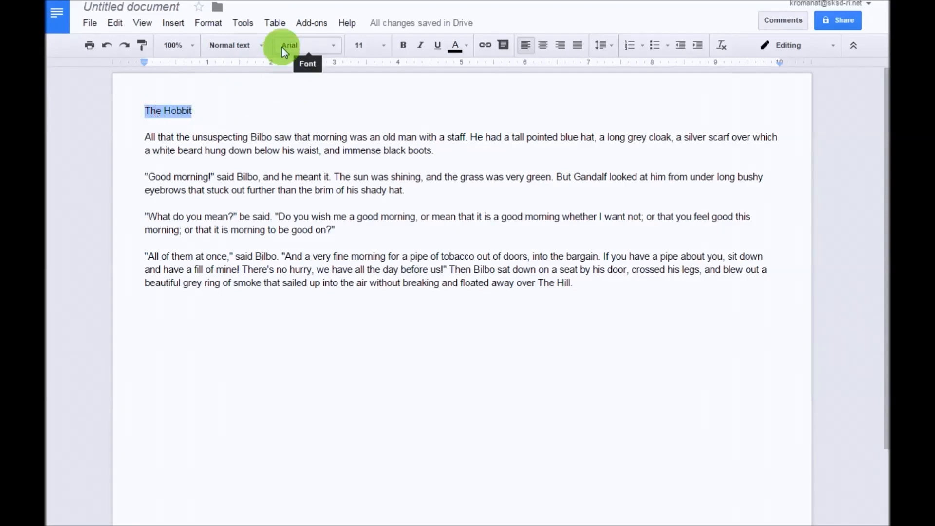
pyautogui.click(334, 48)
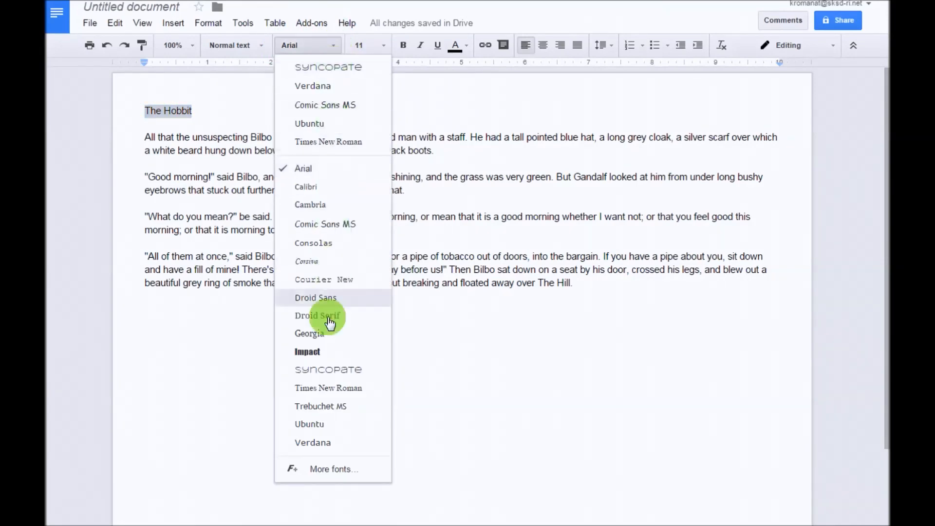
pyautogui.click(316, 426)
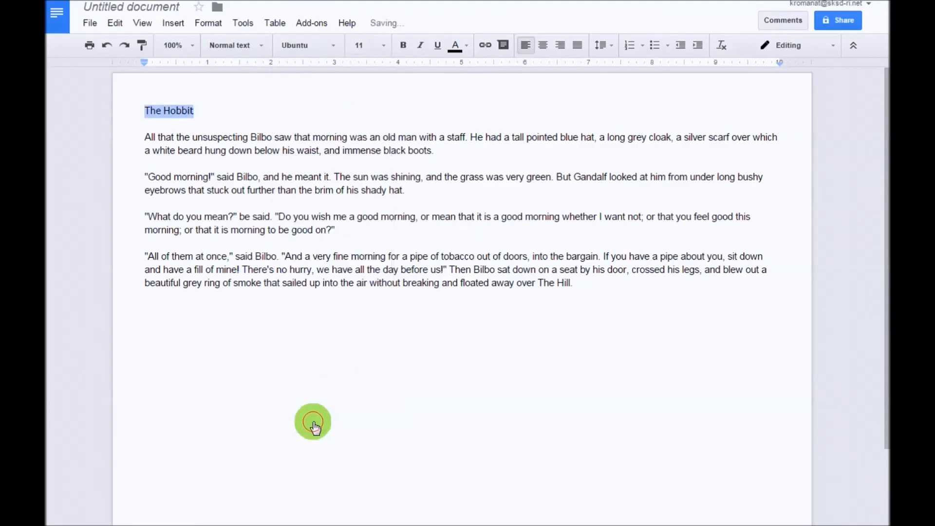
pyautogui.click(179, 138)
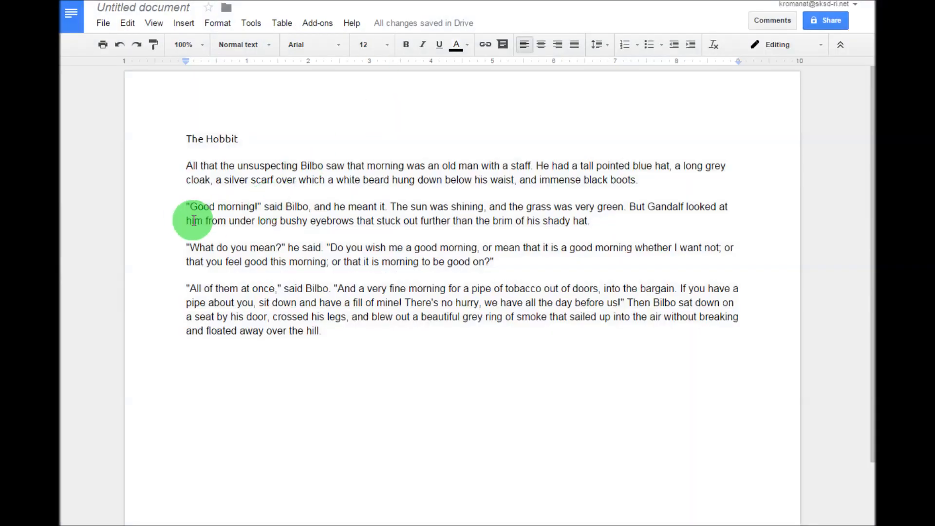
# Step: Change the font of the second paragraph, starting with "Good morning!", to Verdana
pyautogui.click(185, 204)
pyautogui.moveTo(202, 211); pyautogui.dragTo(592, 222)
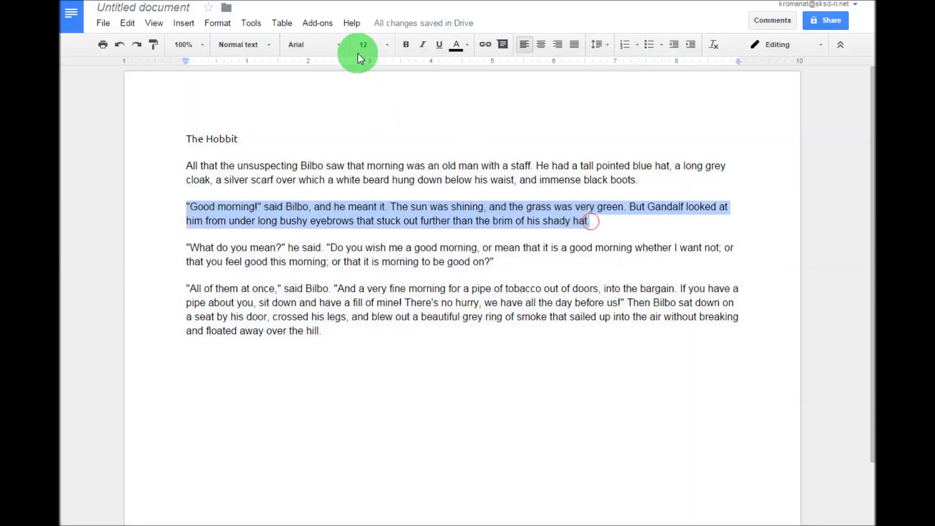
pyautogui.click(338, 48)
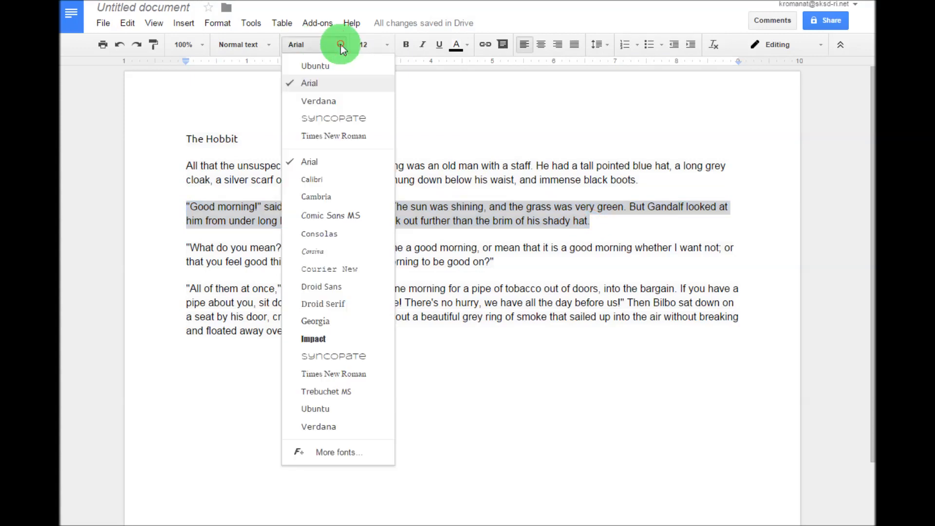
pyautogui.click(328, 433)
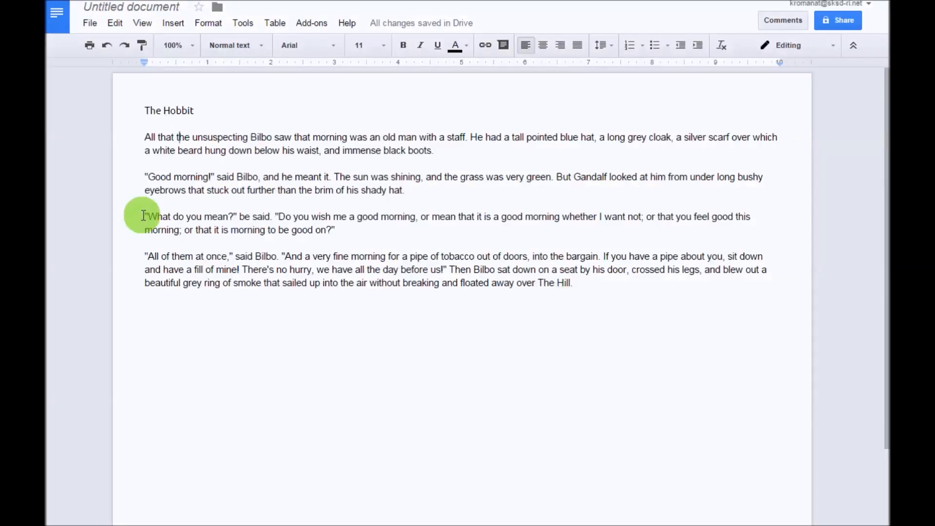
# Step: Change the font of the third paragraph, starting with "What do you mean?", to Comic Sans MS
pyautogui.moveTo(143, 216); pyautogui.dragTo(335, 230)
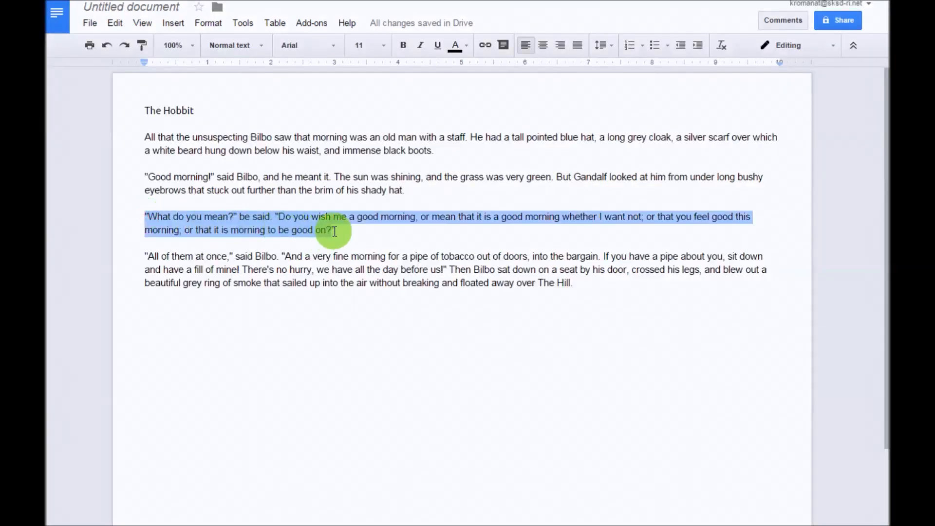
pyautogui.click(335, 46)
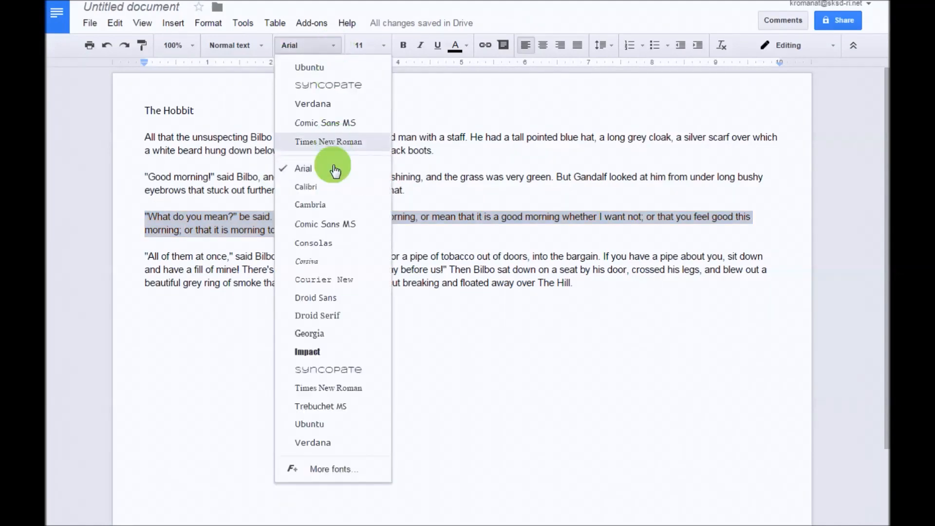
pyautogui.click(359, 225)
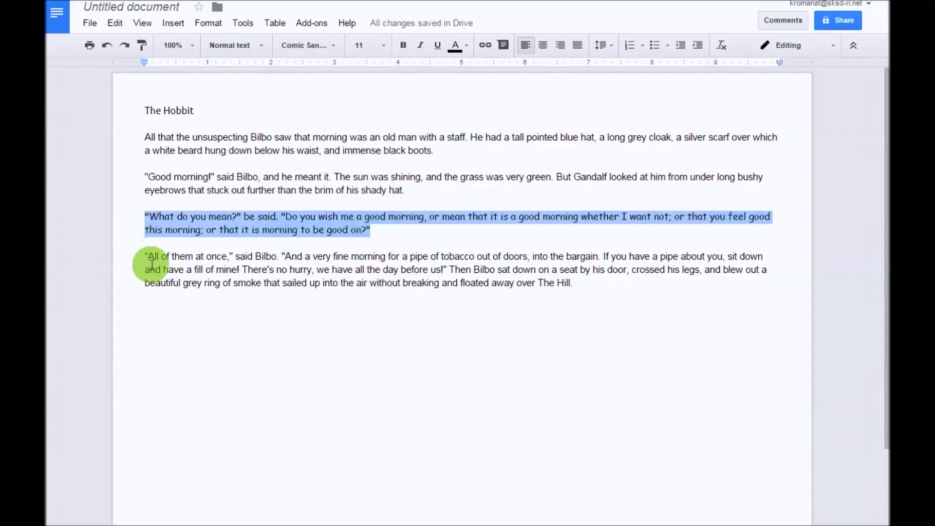
# Step: Change the font of the last paragraph, starting with "All of them at once,", to Syncopate
pyautogui.moveTo(144, 256); pyautogui.dragTo(576, 285)
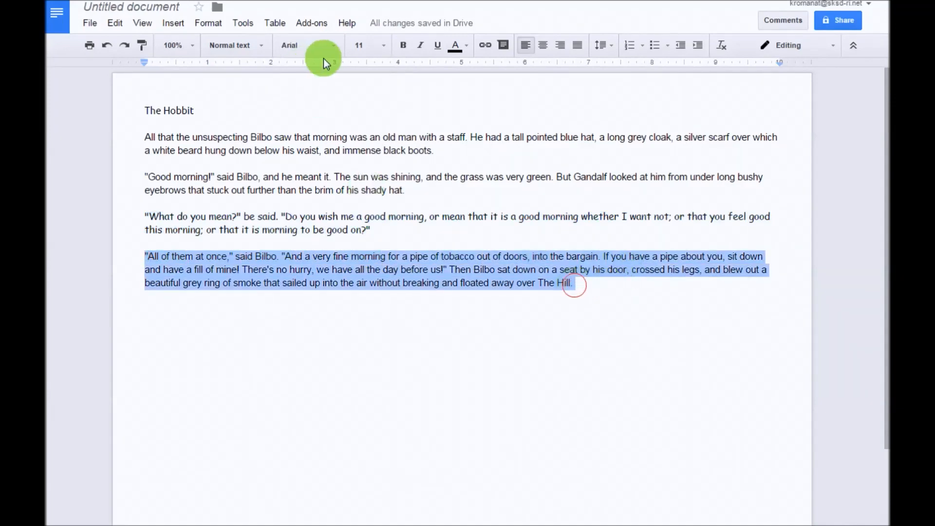
pyautogui.click(333, 48)
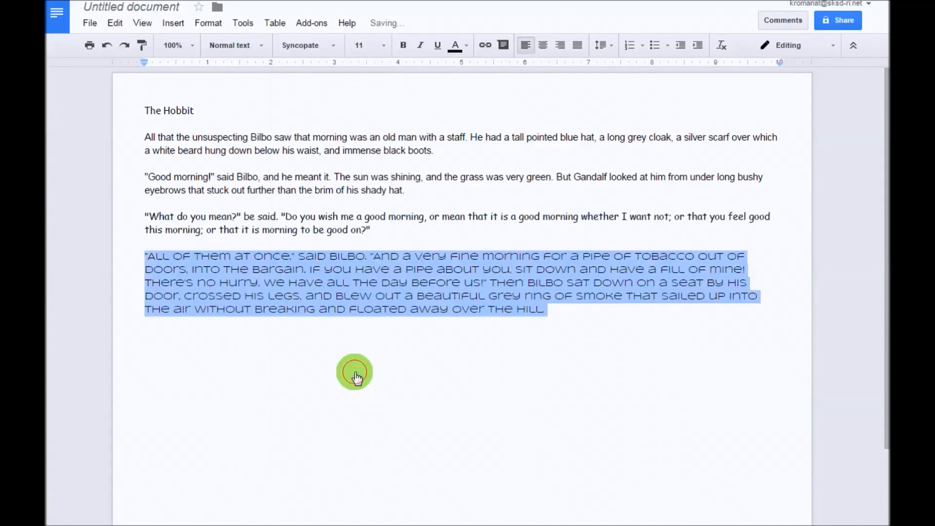
pyautogui.click(582, 318)
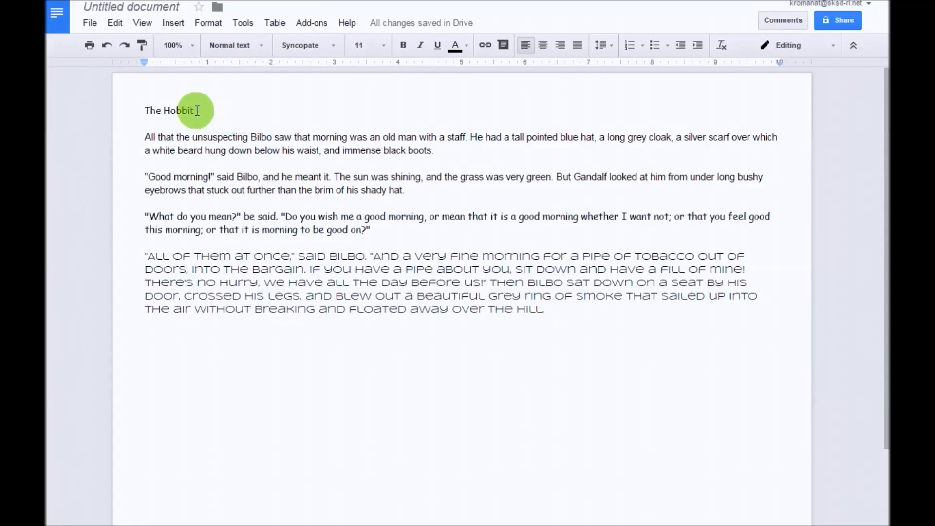
# Step: Set the font size of the title "The Hobbit" to 24
pyautogui.moveTo(194, 111); pyautogui.dragTo(143, 111)
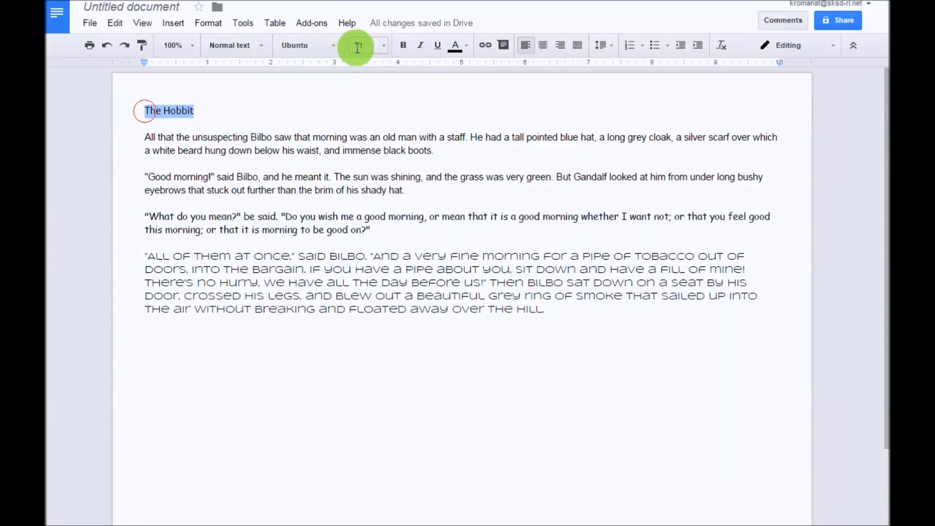
pyautogui.click(386, 47)
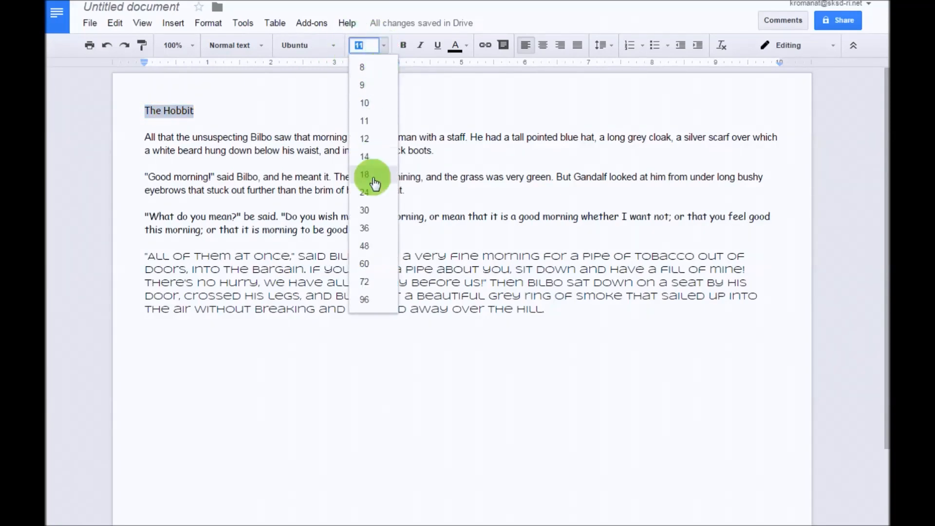
pyautogui.click(376, 191)
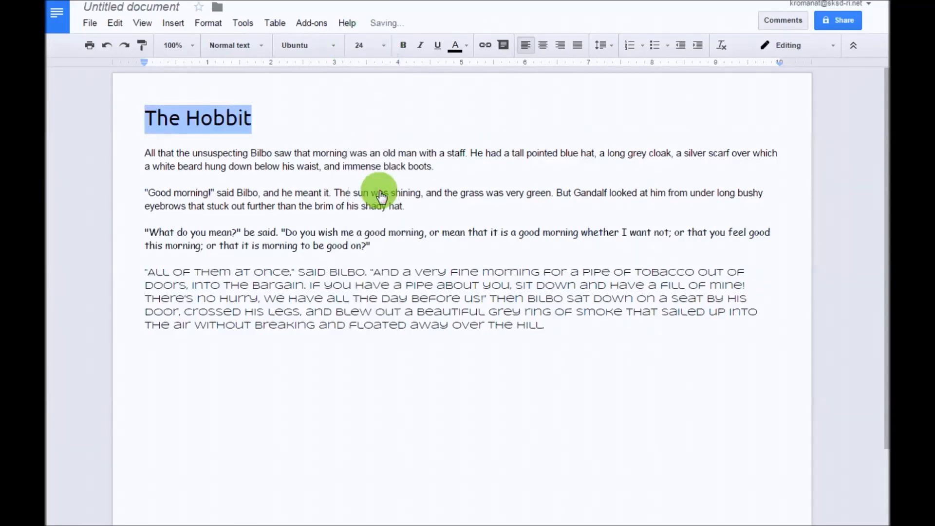
# Step: Set the font size of the first paragraph, starting with "All that the unsuspecting Bilbo", to 12
pyautogui.click(272, 153)
pyautogui.moveTo(143, 153); pyautogui.dragTo(432, 165)
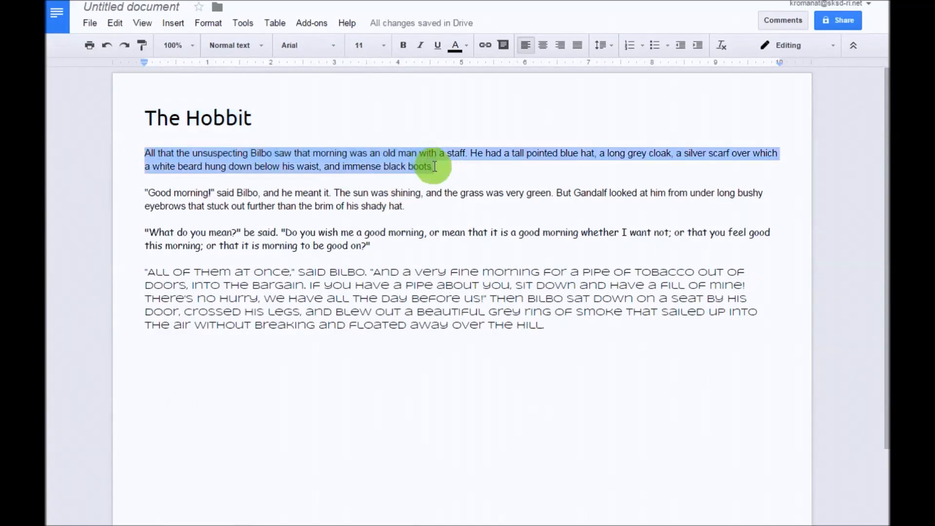
pyautogui.click(386, 46)
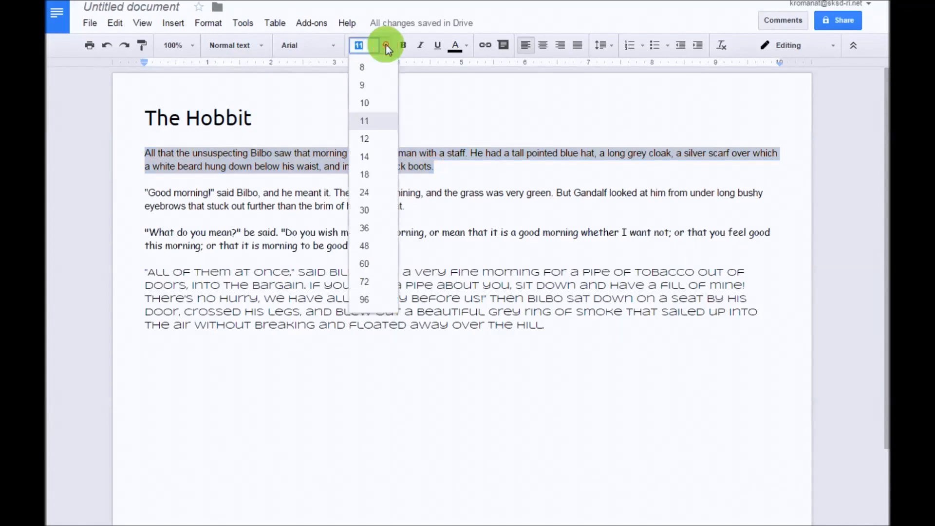
pyautogui.click(377, 140)
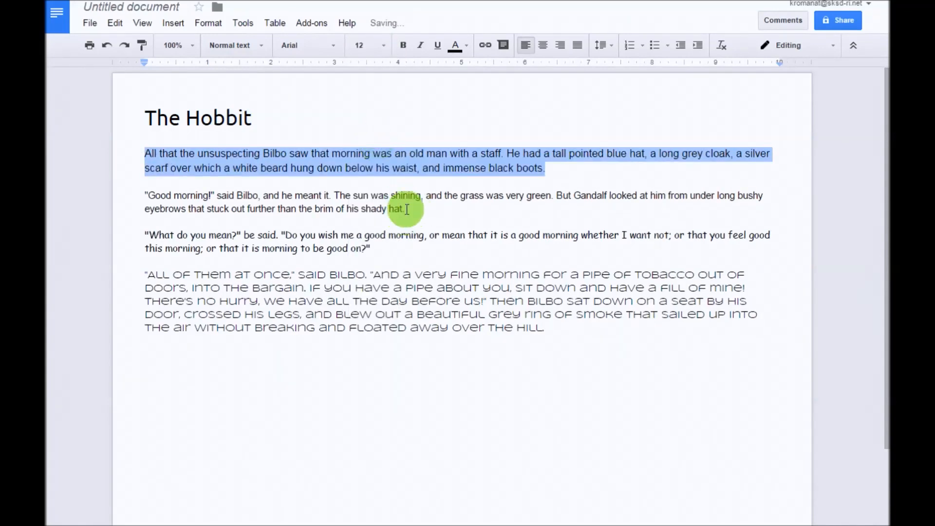
# Step: Set the font size of the second paragraph, starting with "Good morning!", to 13
pyautogui.moveTo(408, 209); pyautogui.dragTo(146, 196)
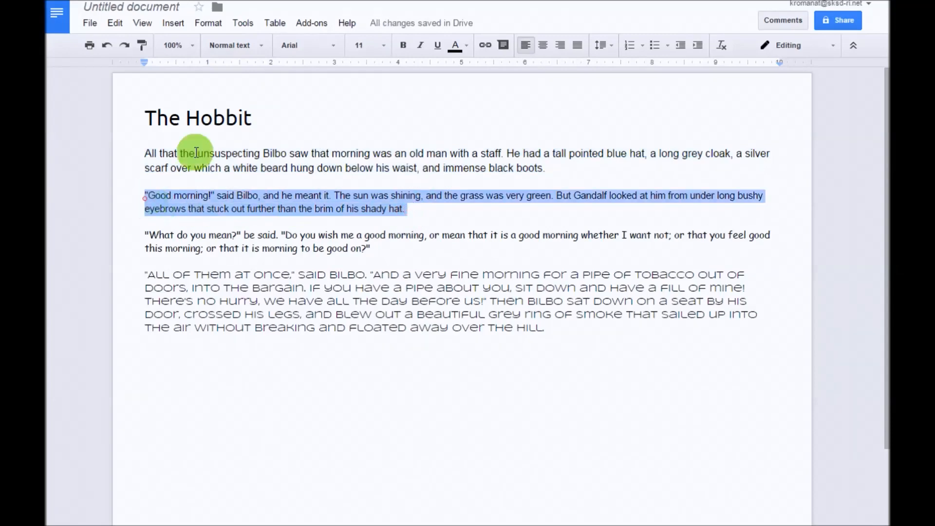
pyautogui.click(383, 47)
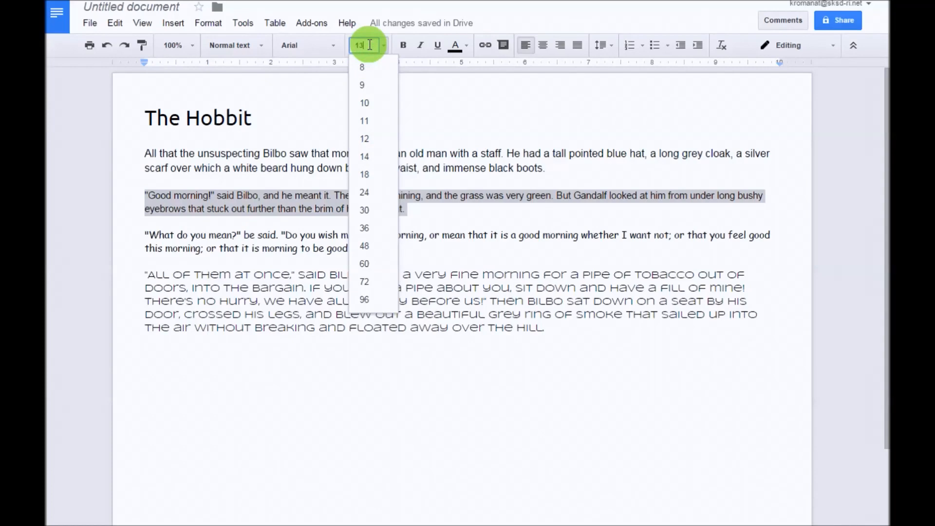
pyautogui.press('Return')
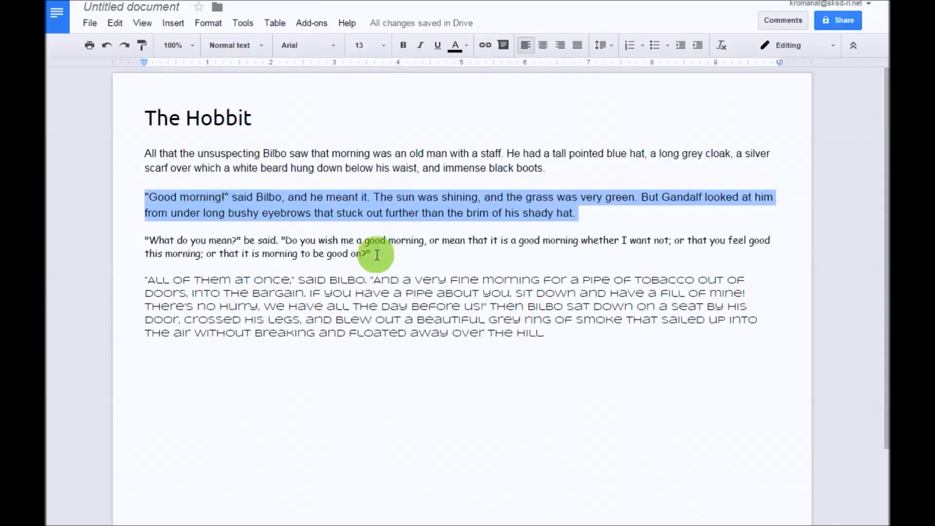
# Step: Set the font size of the third paragraph, starting with "What do you mean?", to 14
pyautogui.moveTo(377, 255); pyautogui.dragTo(145, 240)
pyautogui.click(384, 45)
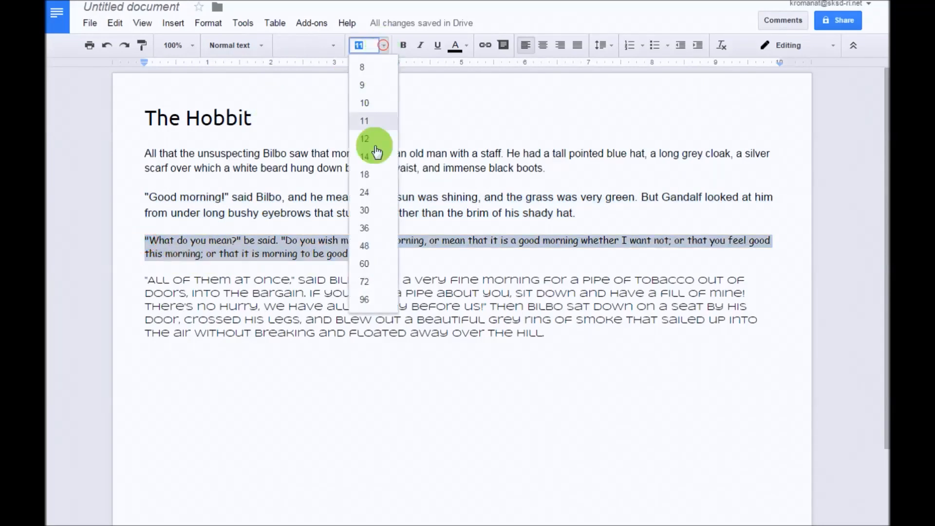
pyautogui.click(376, 153)
# Step: Set the font size of the last paragraph, starting with "All of them at once,", to the custom value 15
pyautogui.moveTo(565, 349); pyautogui.dragTo(127, 286)
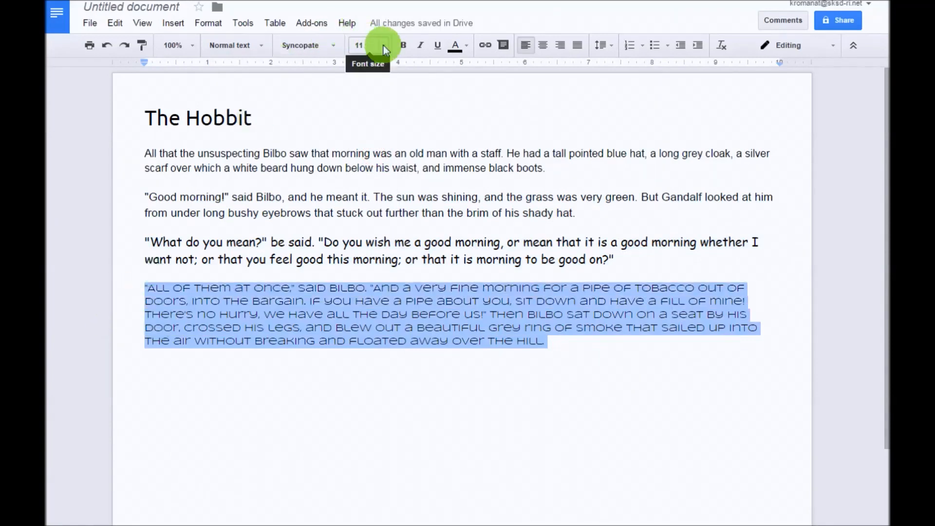
pyautogui.click(384, 45)
pyautogui.click(365, 45)
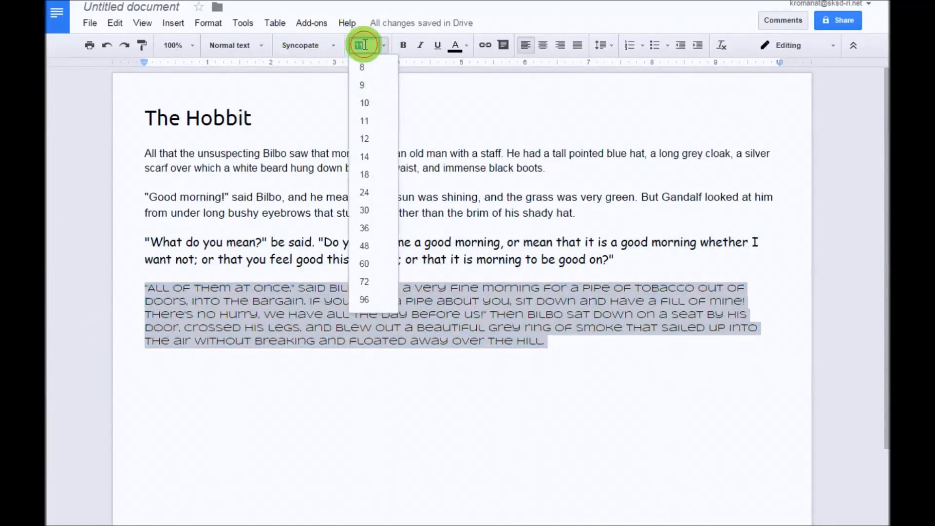
pyautogui.write('10')
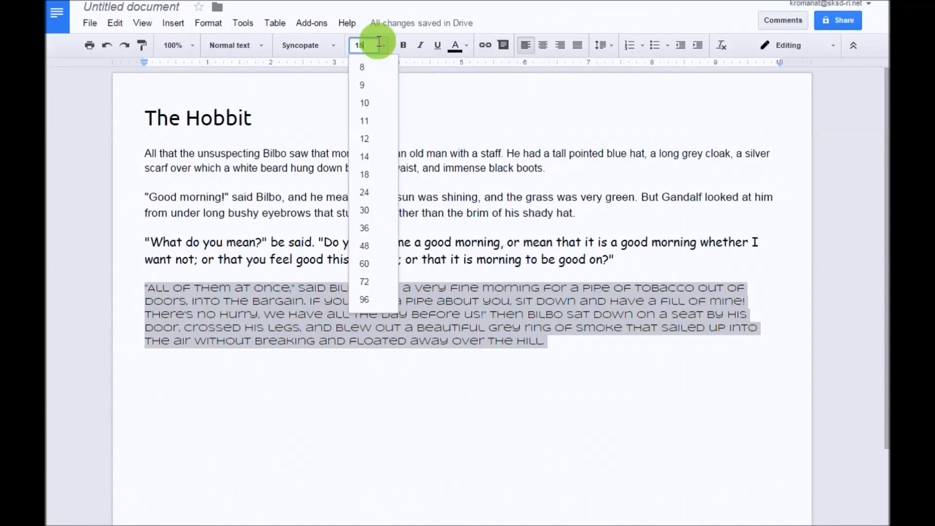
pyautogui.press('Return')
pyautogui.click(368, 410)
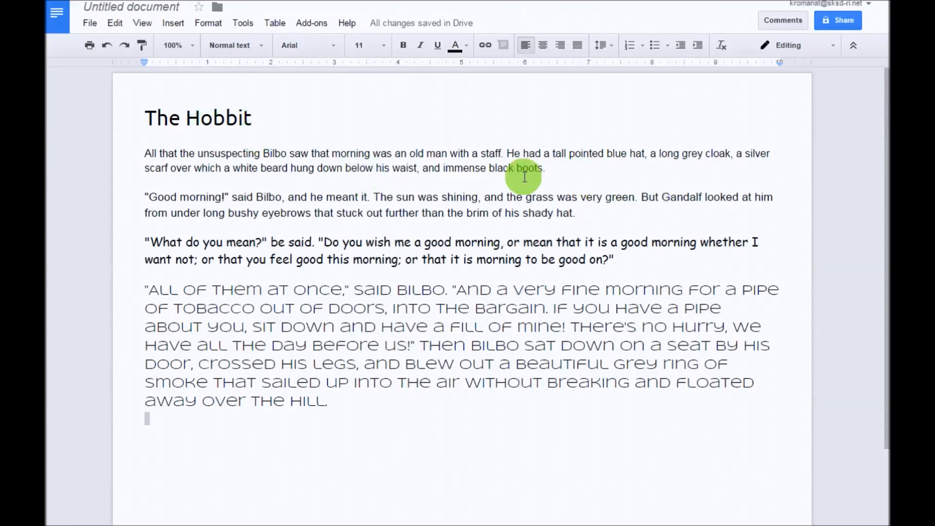
# Step: Change the text color of the first paragraph, starting with "All that the unsuspecting Bilbo", to red
pyautogui.moveTo(548, 171); pyautogui.dragTo(155, 159)
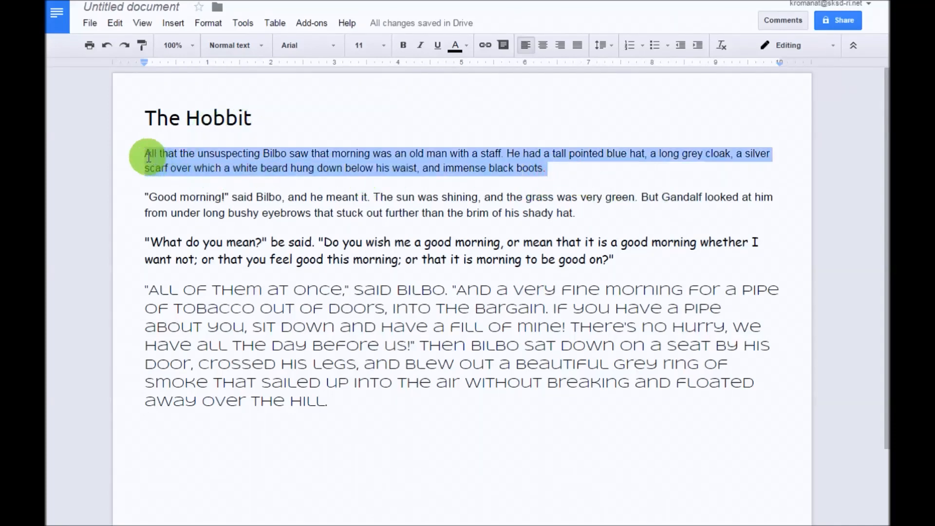
pyautogui.click(460, 48)
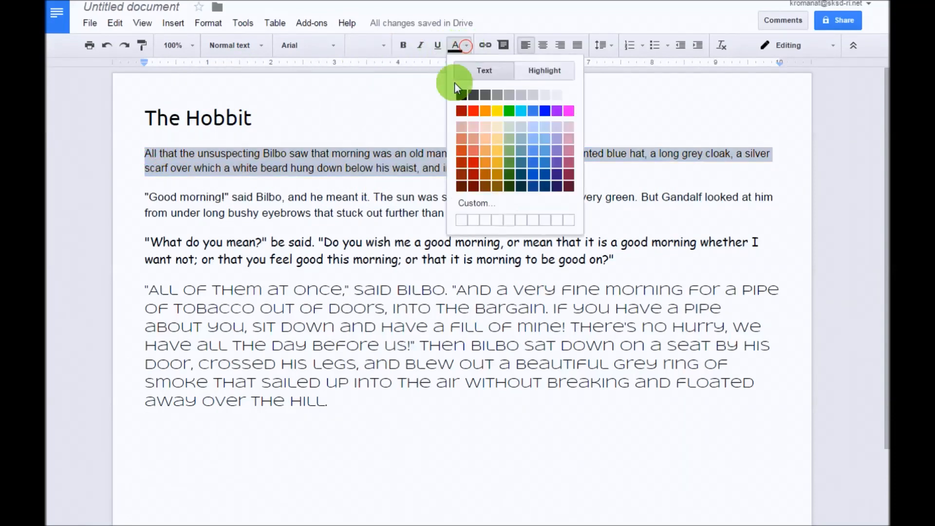
pyautogui.click(473, 112)
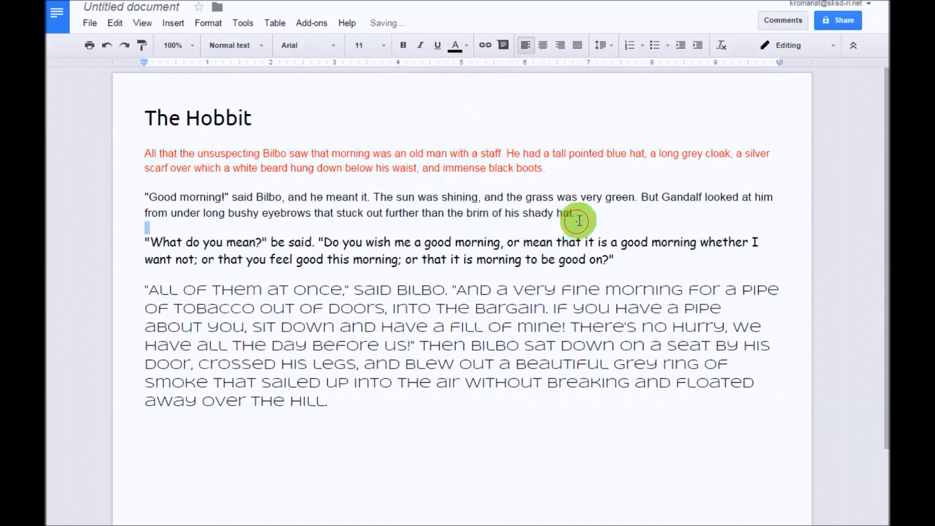
# Step: Change the text color of the second paragraph, starting with "Good morning!", to dark green
pyautogui.moveTo(583, 215)
pyautogui.mouseDown()
pyautogui.moveTo(213, 214)
pyautogui.moveTo(144, 196)
pyautogui.mouseUp()
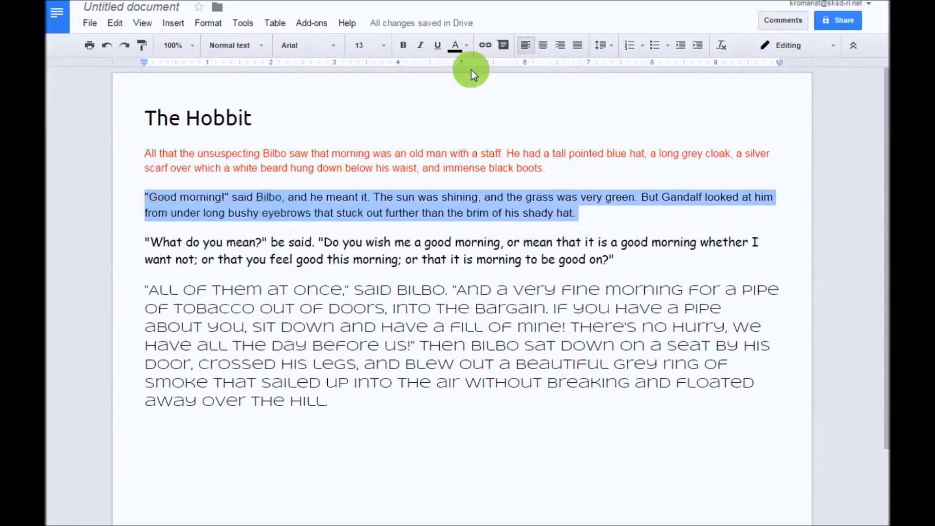
pyautogui.click(467, 46)
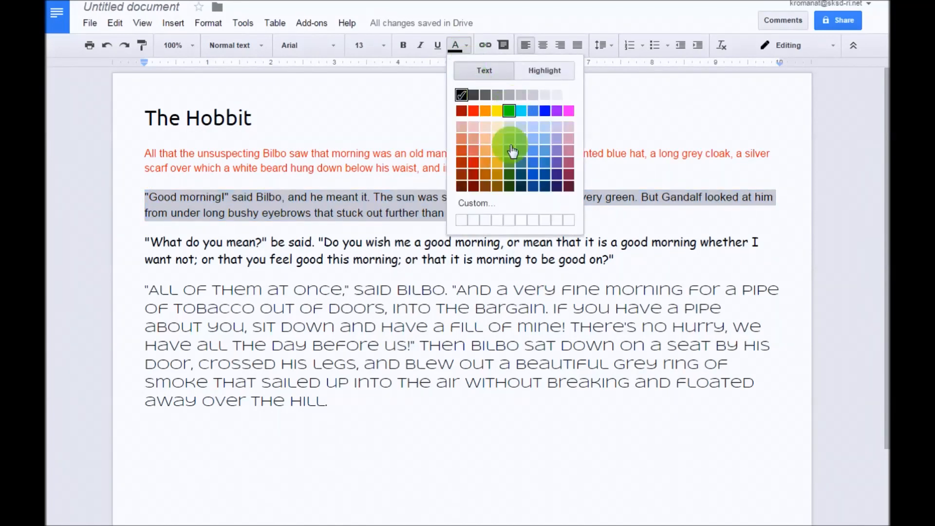
pyautogui.click(510, 174)
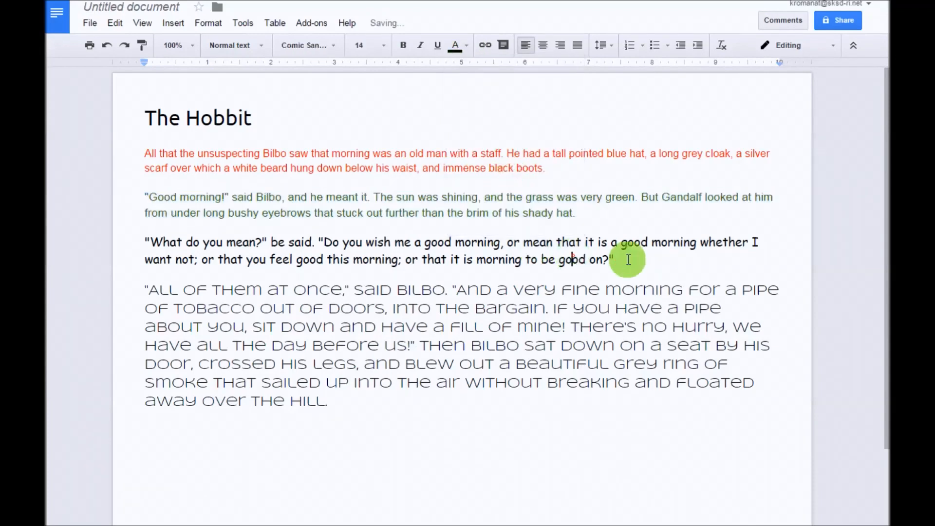
# Step: Change the text color of the third paragraph, starting with "What do you mean?", to blue
pyautogui.moveTo(627, 259); pyautogui.dragTo(109, 250)
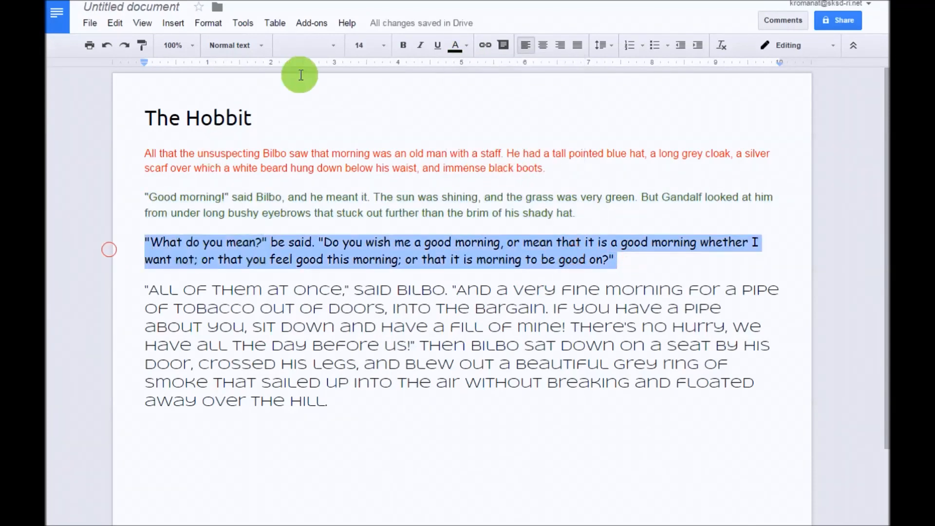
pyautogui.click(468, 47)
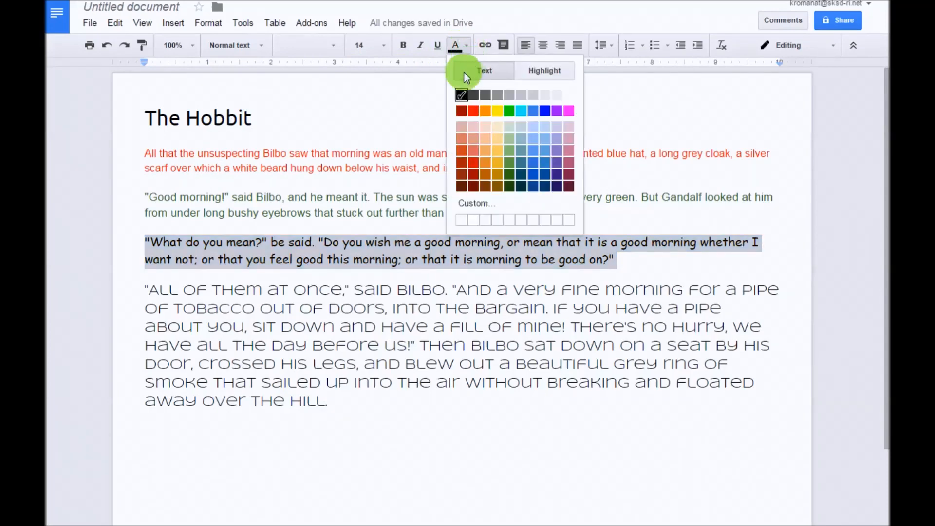
pyautogui.click(545, 111)
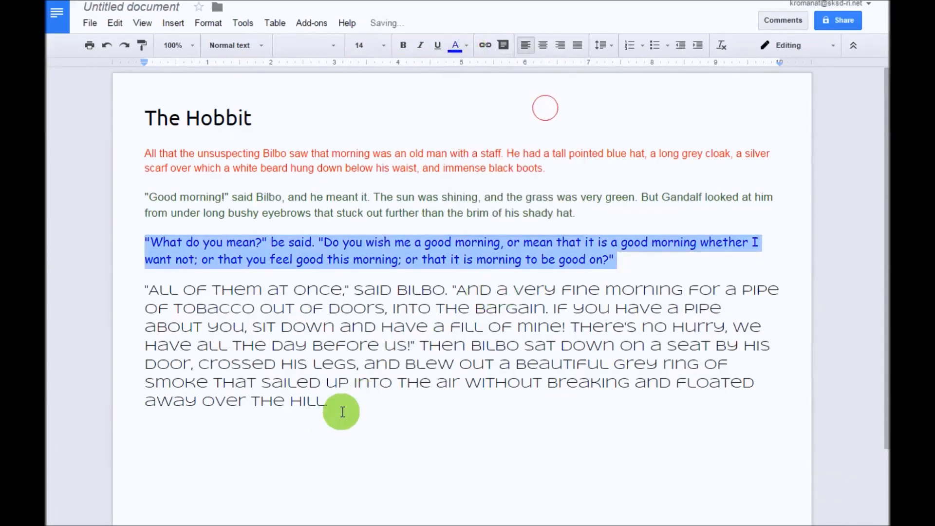
# Step: Change the text color of the last paragraph, starting with "All of them at once,", to orange
pyautogui.moveTo(336, 409); pyautogui.dragTo(142, 294)
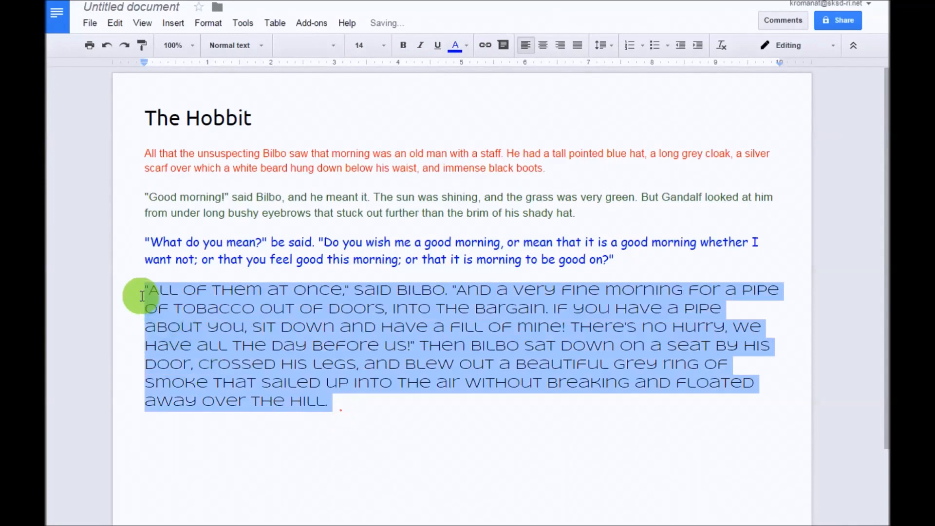
pyautogui.click(465, 44)
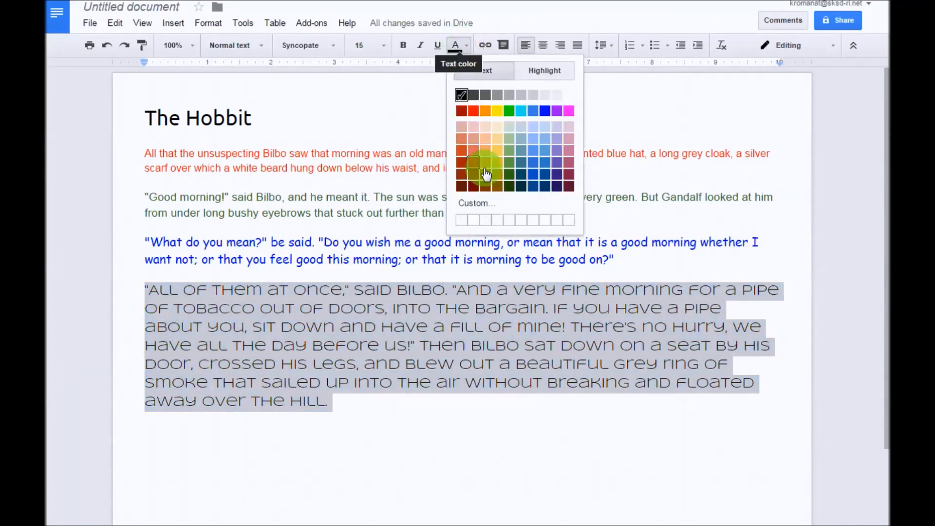
pyautogui.click(486, 111)
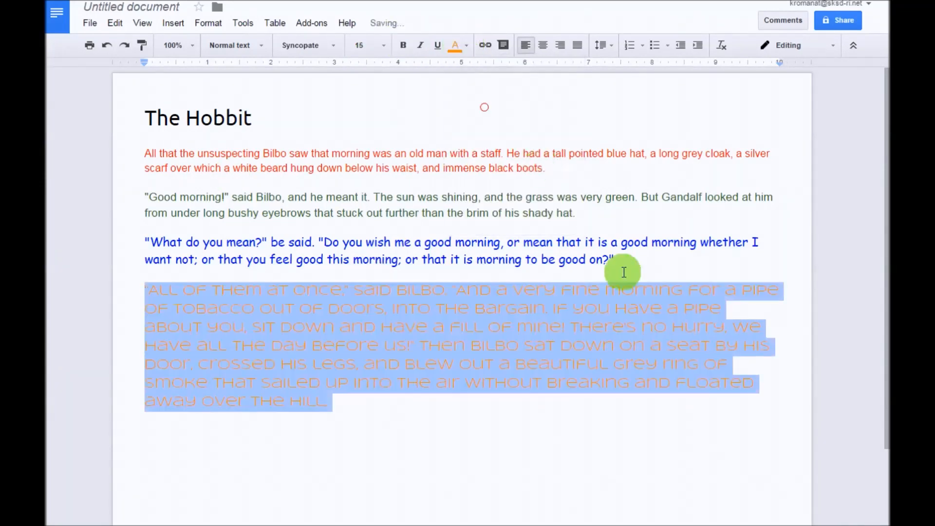
pyautogui.click(541, 433)
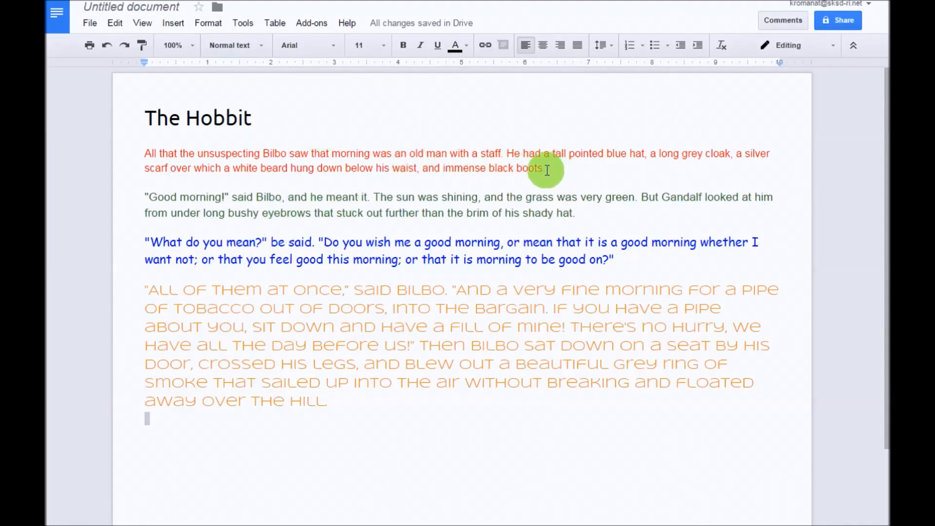
# Step: Set the line spacing of the red first paragraph to 1.5
pyautogui.moveTo(544, 168); pyautogui.dragTo(144, 158)
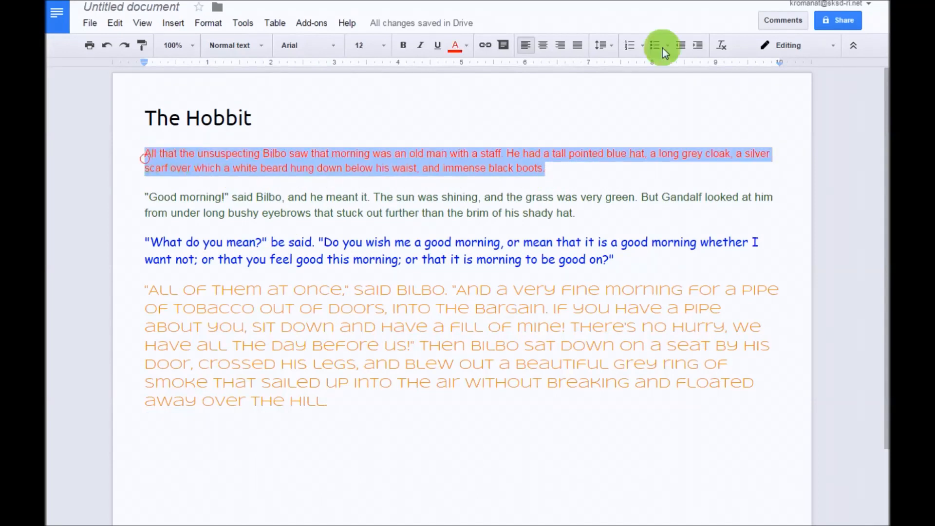
pyautogui.click(610, 45)
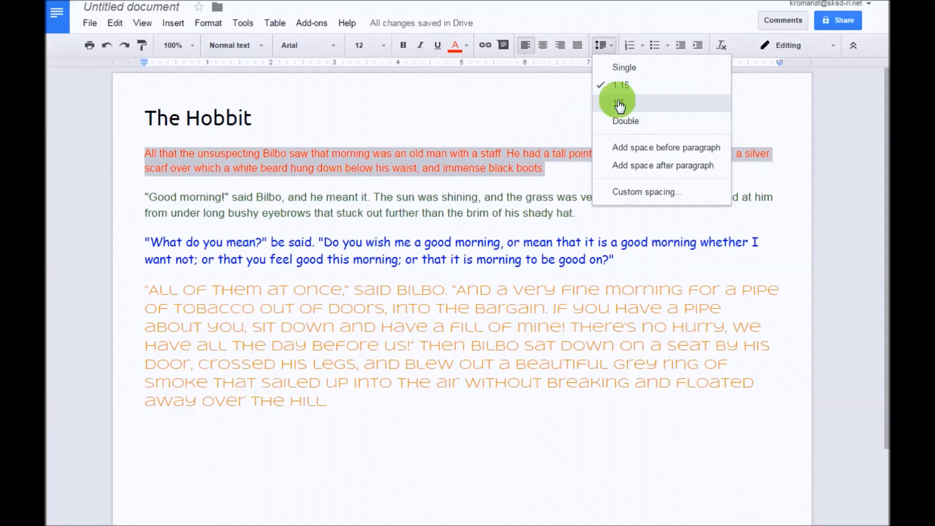
pyautogui.click(651, 104)
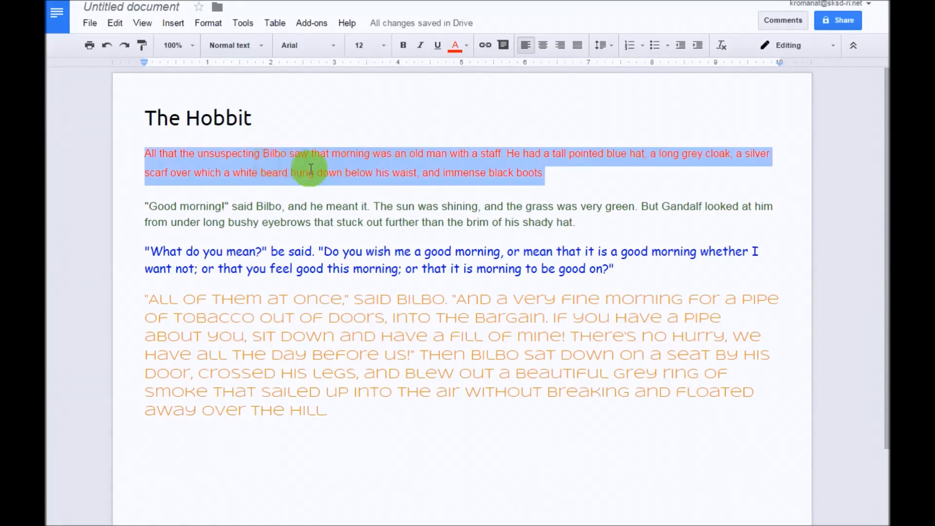
pyautogui.click(571, 174)
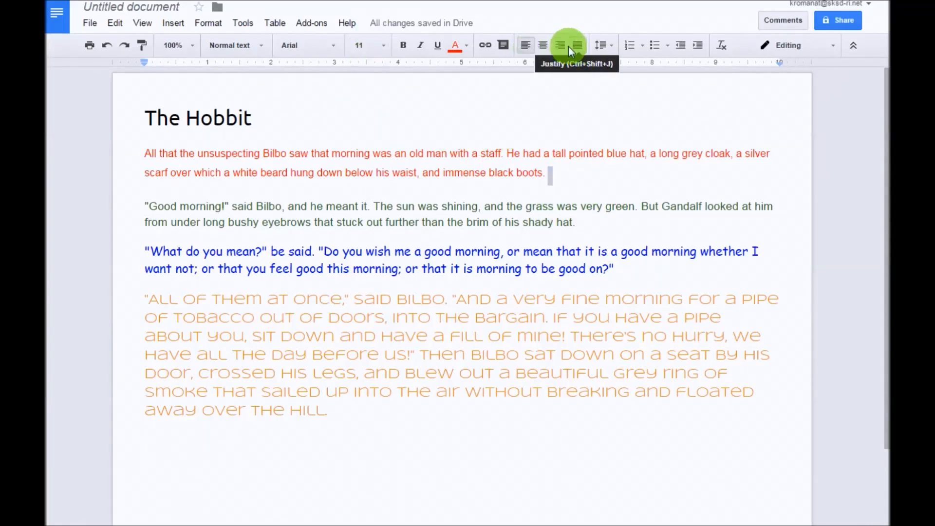
# Step: Center the title "The Hobbit" and switch its alignment to right
pyautogui.click(144, 115)
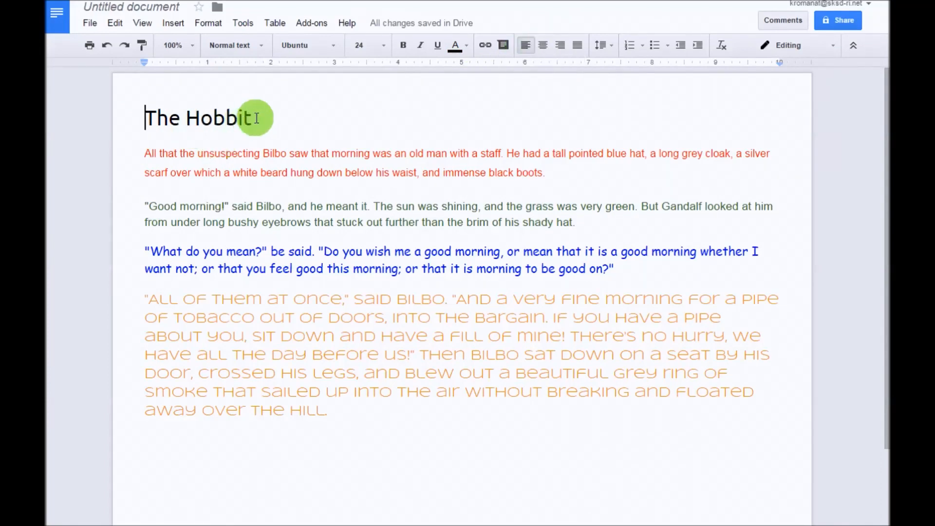
pyautogui.moveTo(253, 119); pyautogui.dragTo(145, 119)
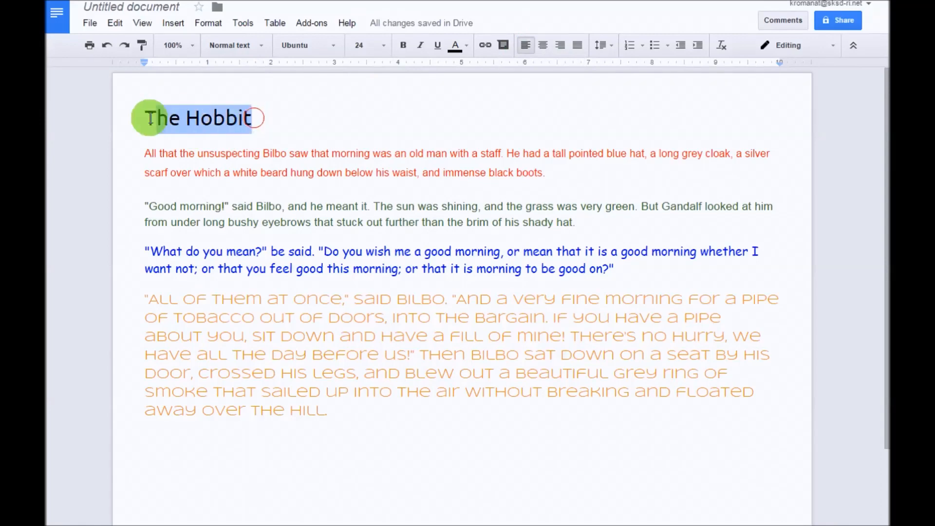
pyautogui.click(542, 45)
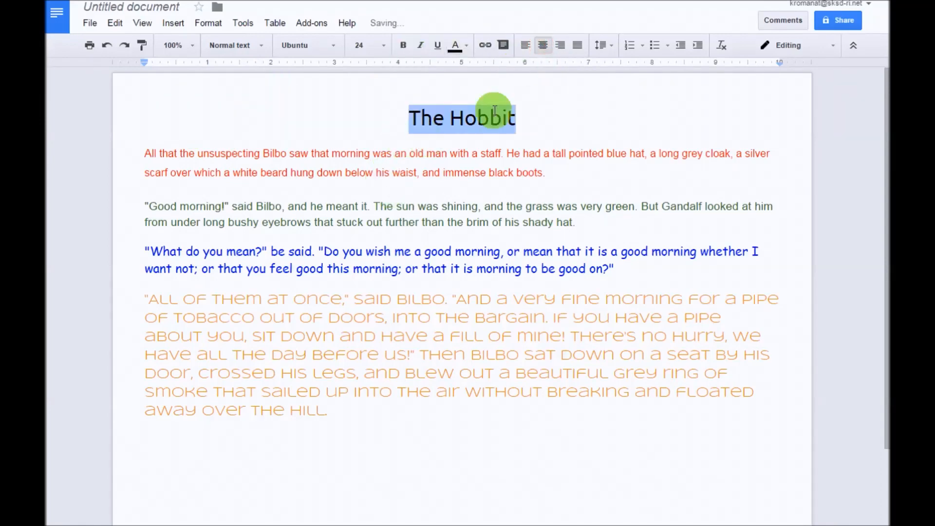
pyautogui.click(560, 46)
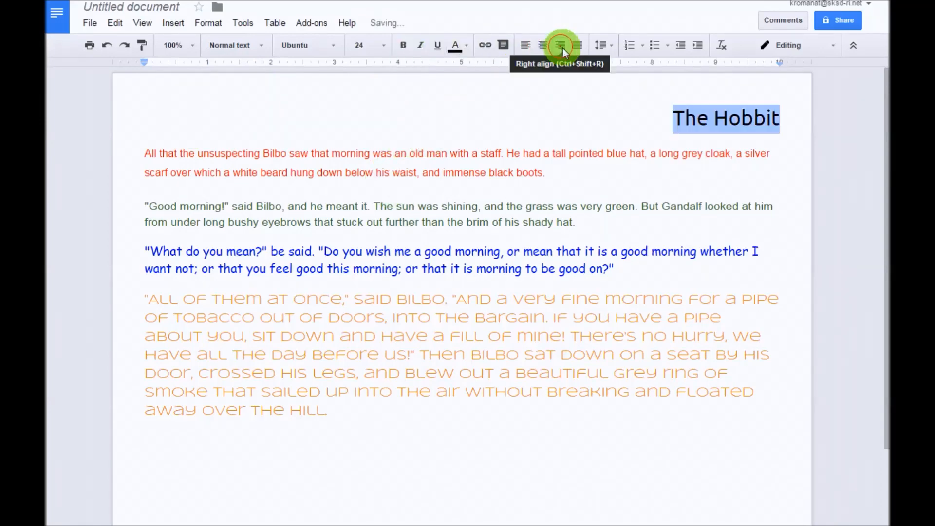
# Step: Left-align the title "The Hobbit" and justify the last, orange paragraph
pyautogui.click(526, 45)
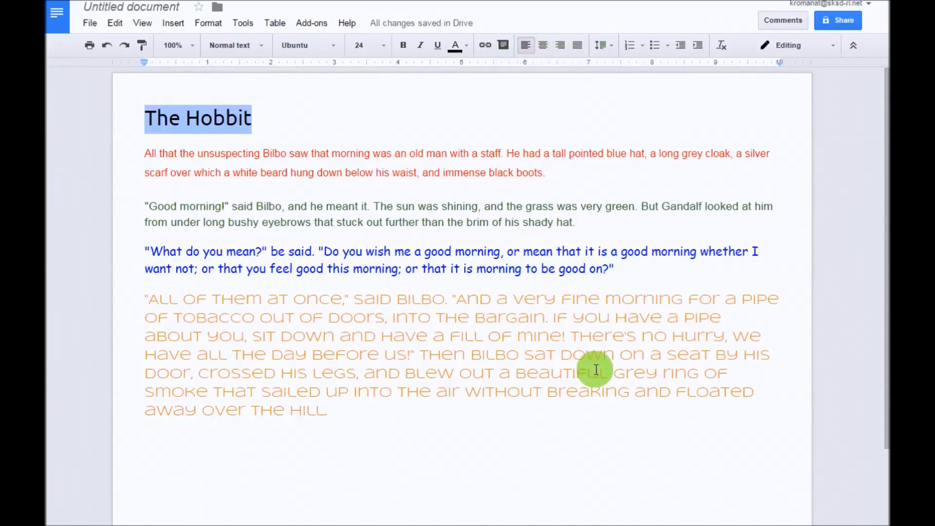
pyautogui.moveTo(142, 299); pyautogui.dragTo(335, 415)
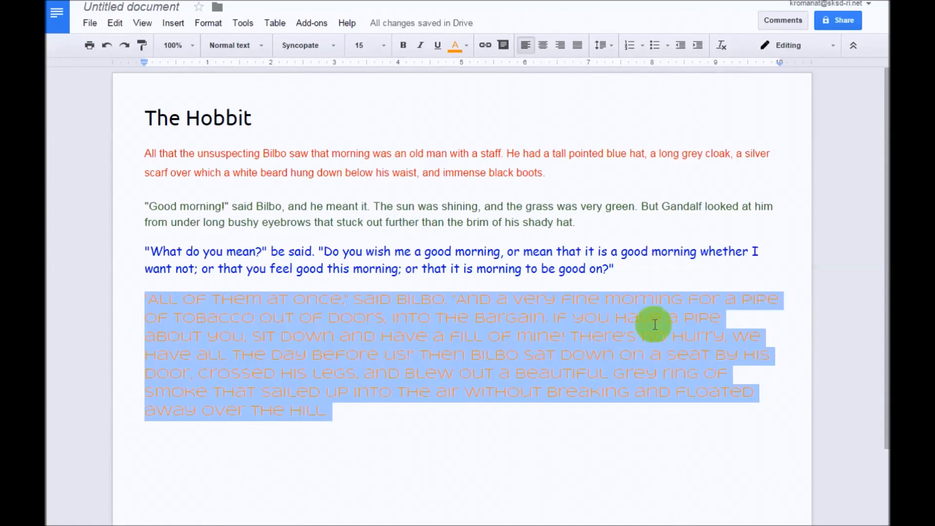
pyautogui.click(577, 45)
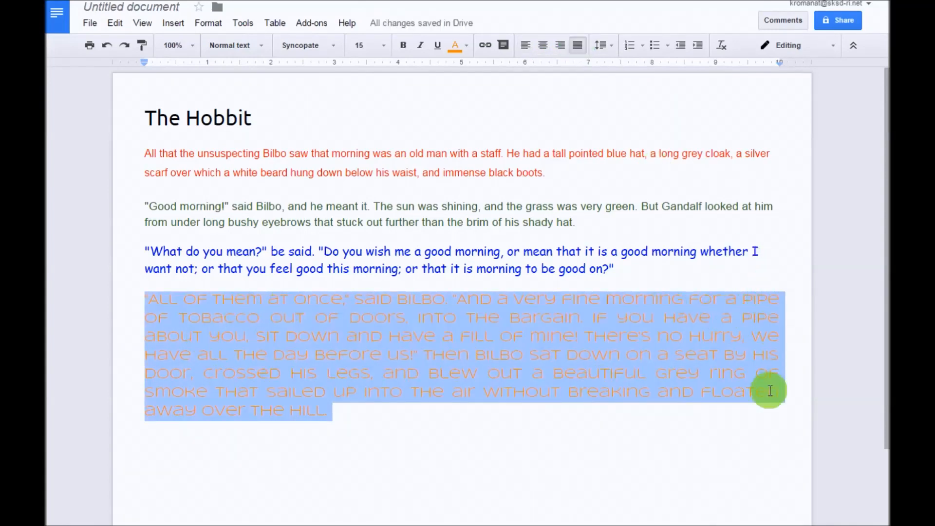
pyautogui.click(782, 298)
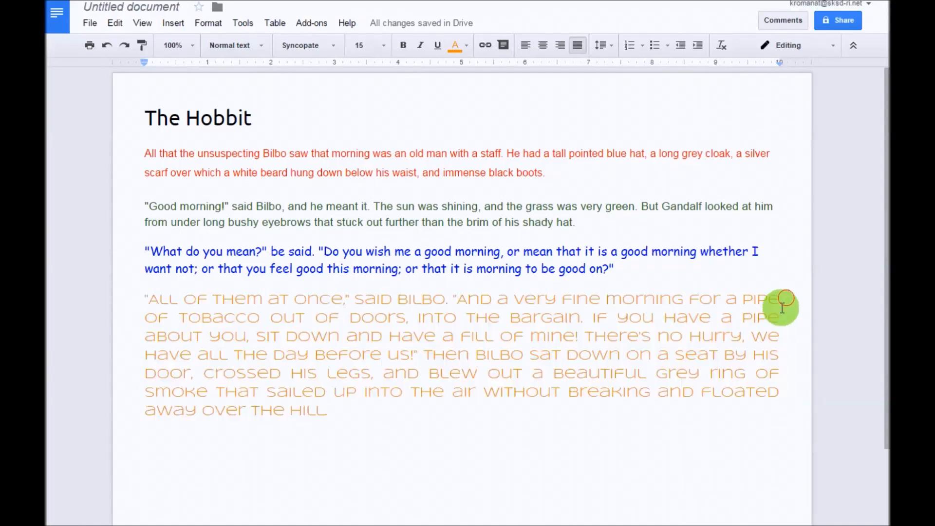
pyautogui.click(779, 354)
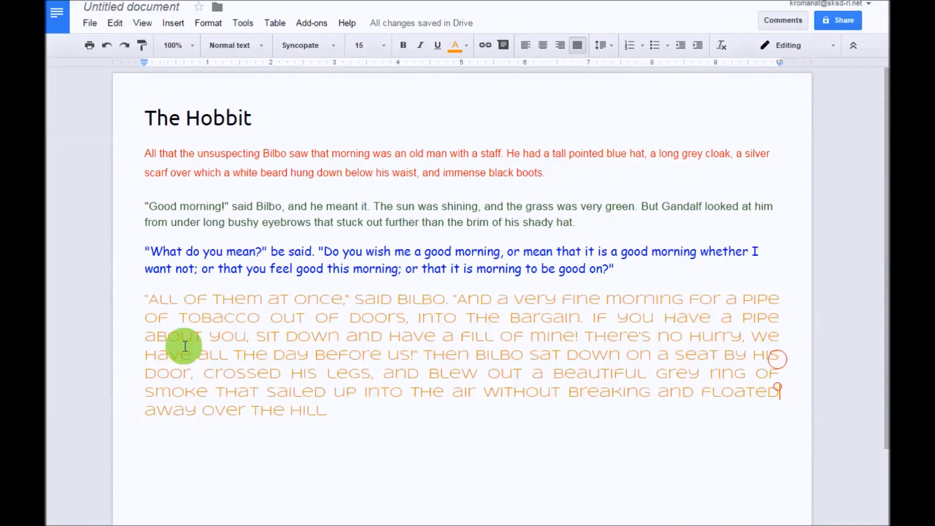
pyautogui.click(349, 412)
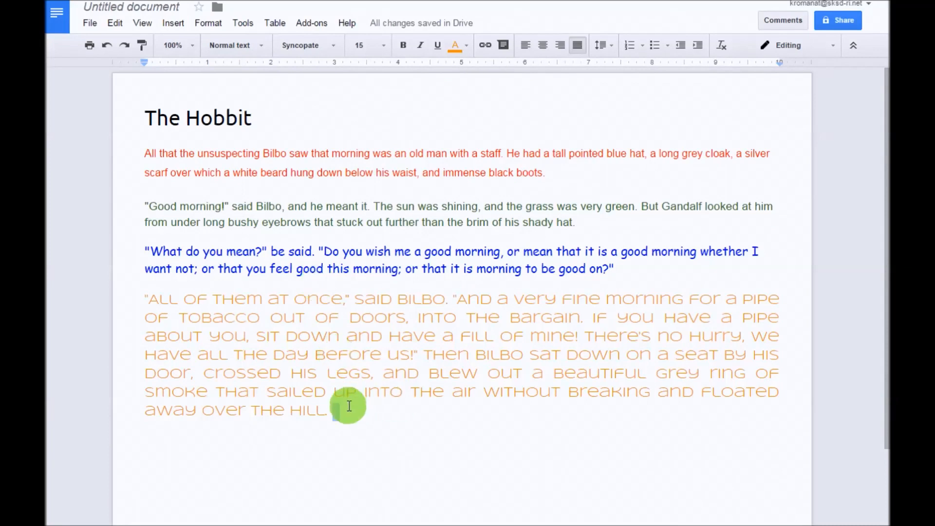
# Step: Insert a blank line before the orange paragraph, and undo both that line and the paragraph's justification
pyautogui.click(139, 302)
pyautogui.press('Return')
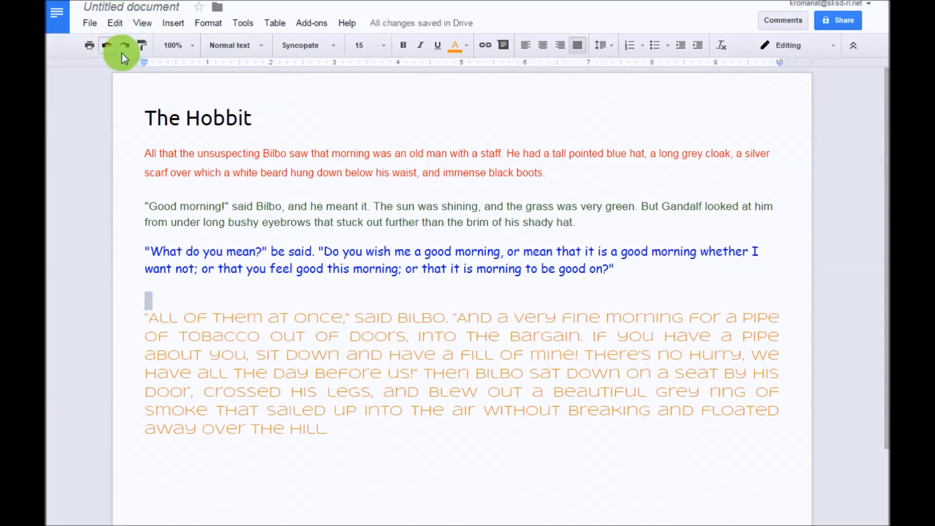
pyautogui.click(108, 46)
pyautogui.hotkey('ctrl', 'z')
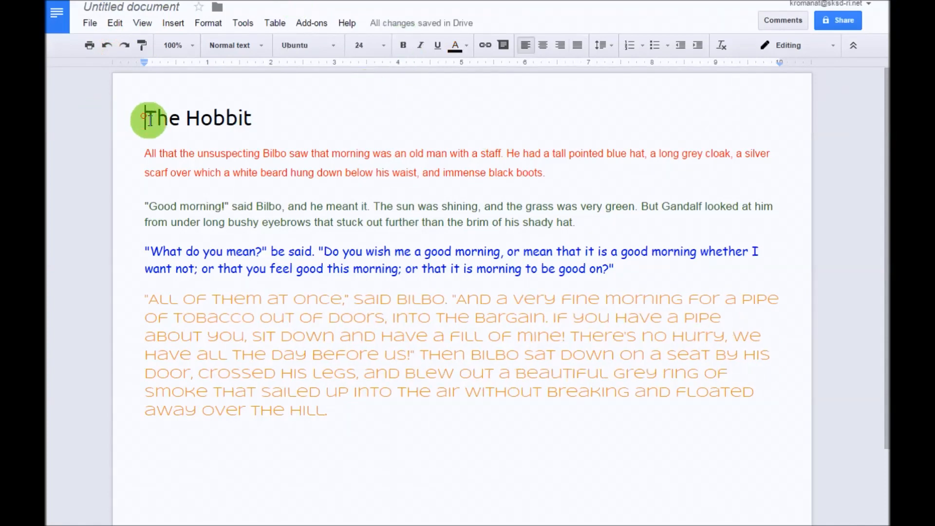
# Step: Center the title "The Hobbit" on the page
pyautogui.click(143, 116)
pyautogui.moveTo(255, 117); pyautogui.dragTo(145, 117)
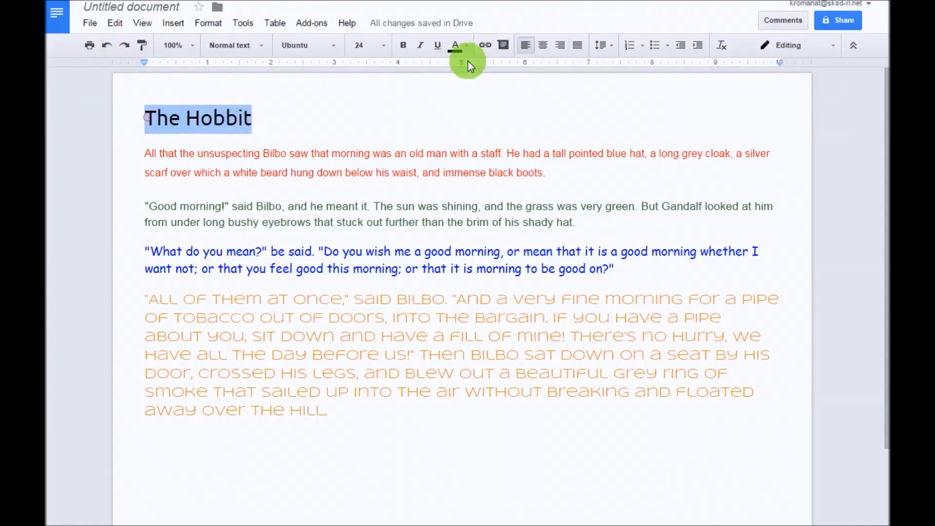
pyautogui.click(536, 50)
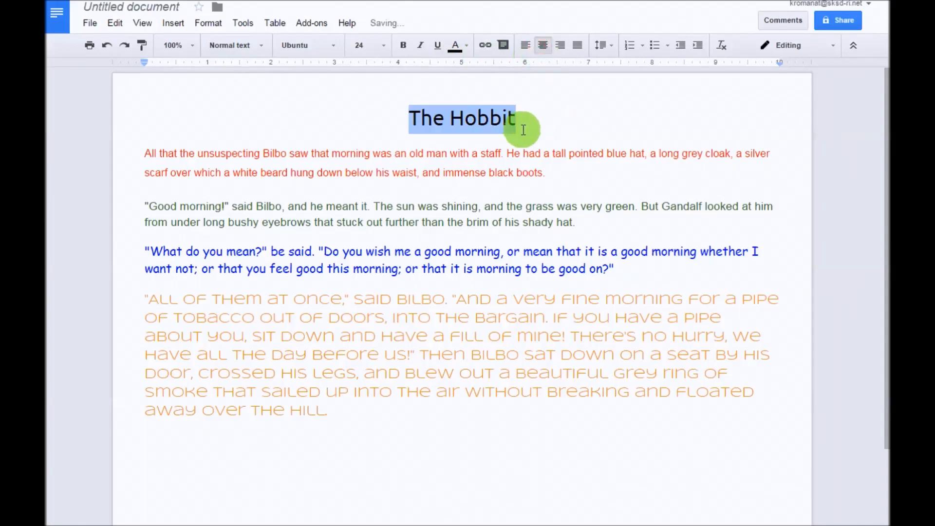
# Step: Add a new empty line directly below the title "The Hobbit"
pyautogui.click(530, 122)
pyautogui.doubleClick(529, 122)
pyautogui.click(528, 120)
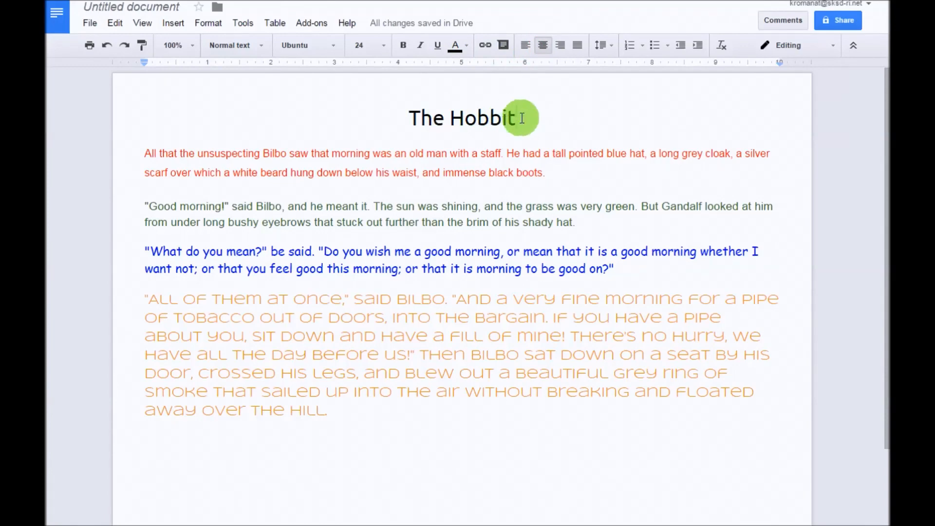
pyautogui.press('Return')
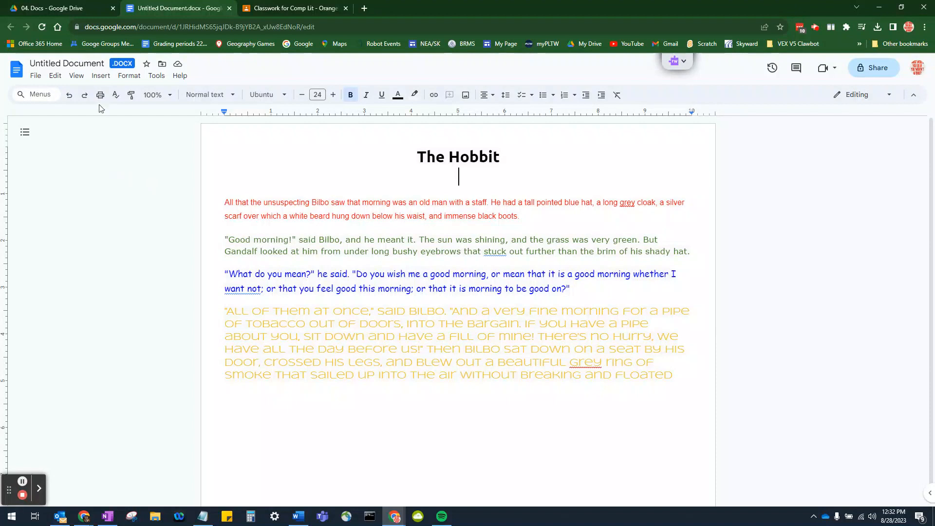
pyautogui.click(101, 76)
pyautogui.moveTo(119, 94)
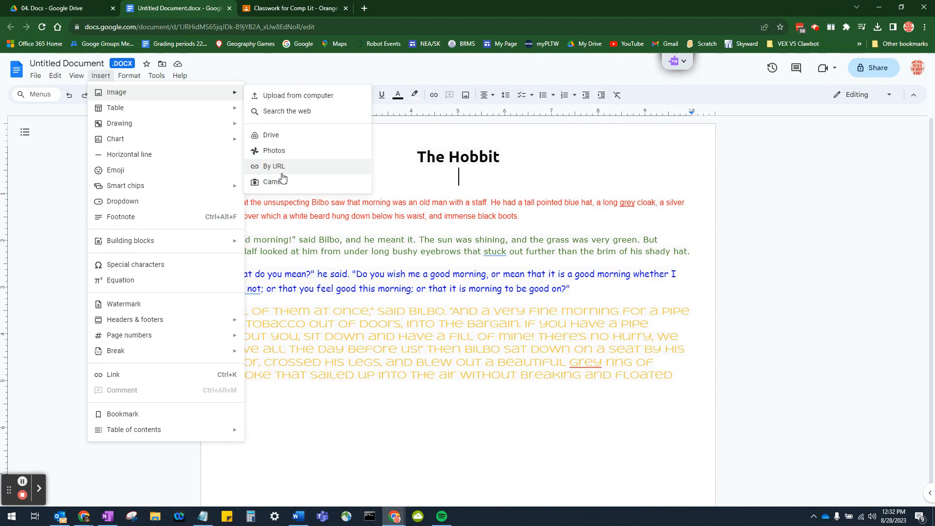
pyautogui.click(457, 177)
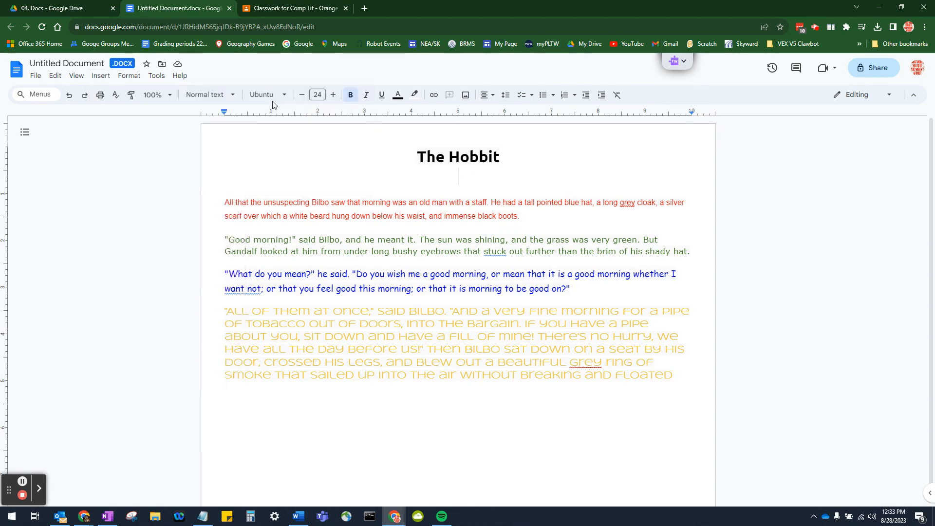
# Step: Switch to Google Classroom, open The Hobbit graphic.jpg from the Project 1 material and copy the image
pyautogui.click(273, 10)
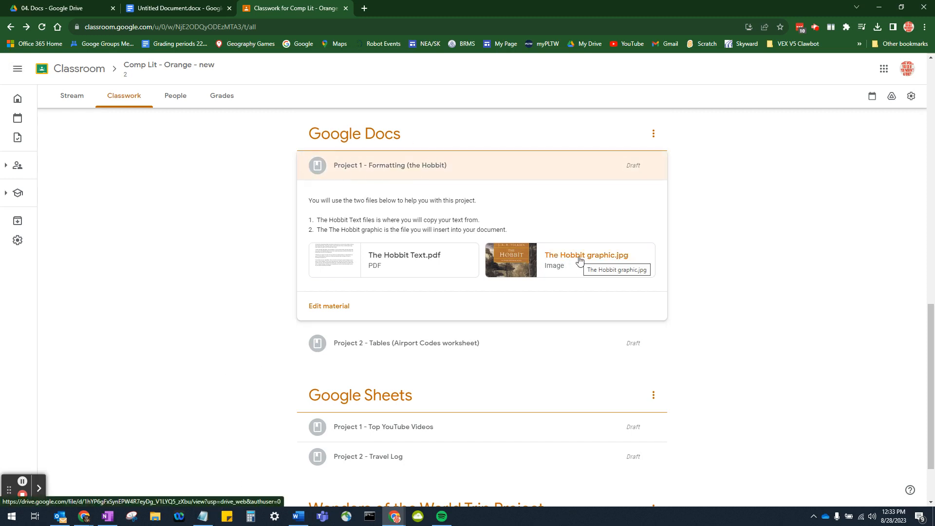
pyautogui.click(572, 257)
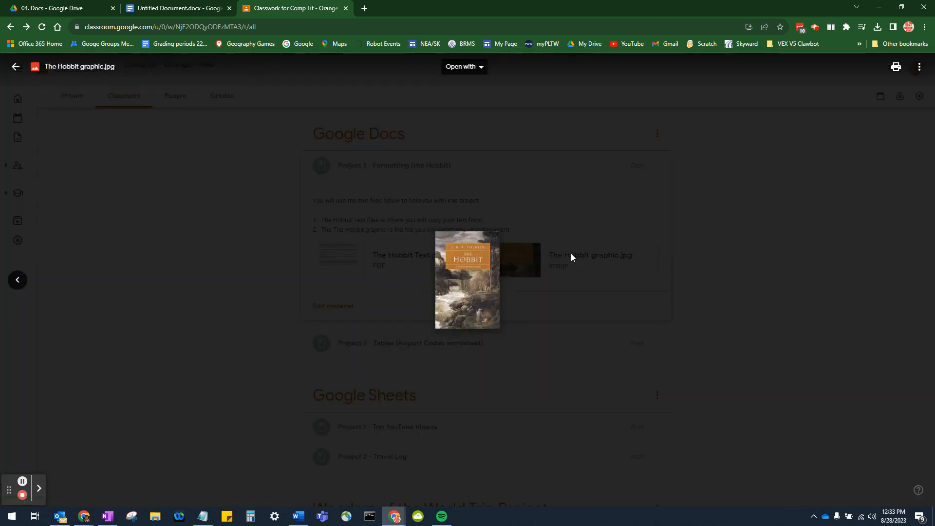
pyautogui.rightClick(463, 254)
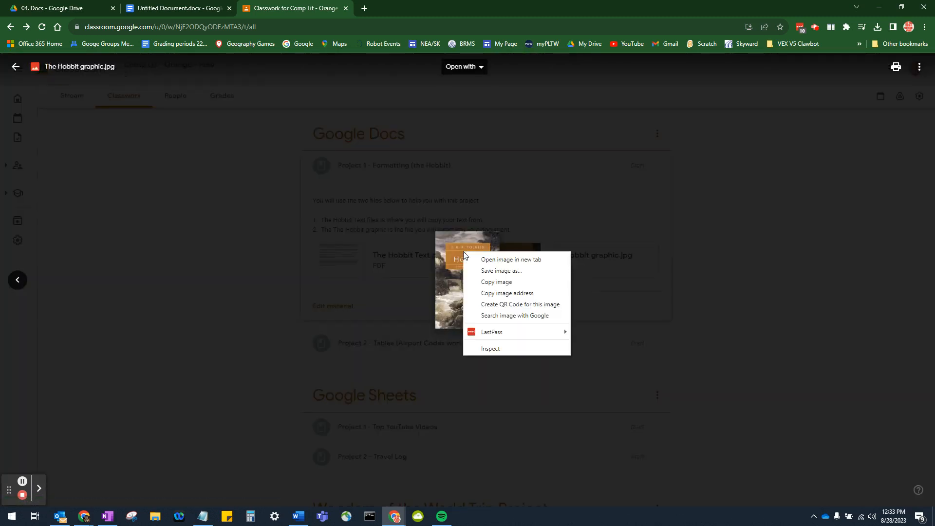
pyautogui.click(489, 283)
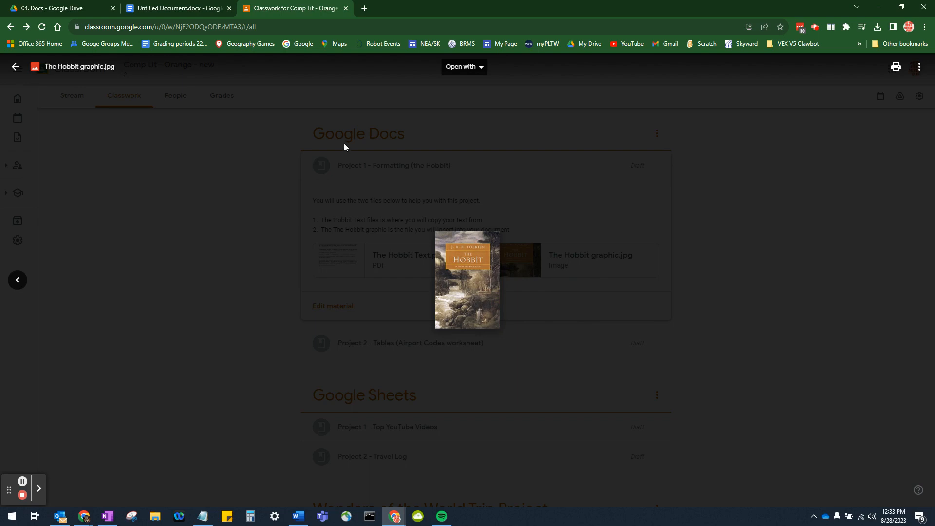
# Step: Return to the Google Docs document and paste the copied book cover on the empty line below the title
pyautogui.click(174, 10)
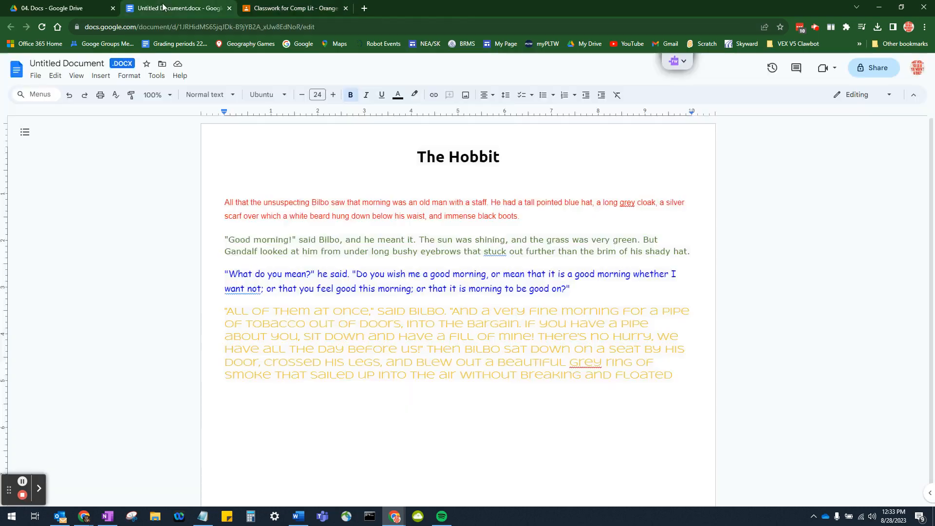
pyautogui.rightClick(458, 175)
pyautogui.click(486, 217)
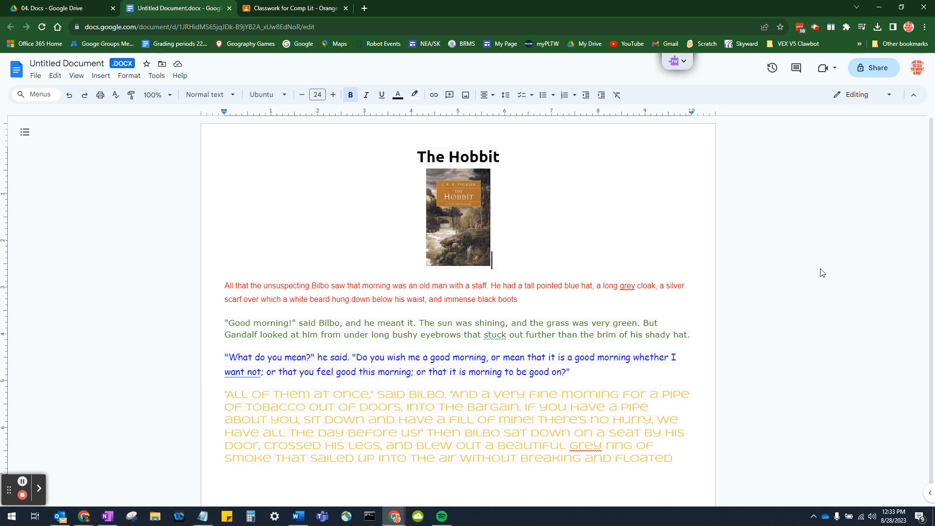
# Step: Rename the document "Project 1 - Hobbit"
pyautogui.click(46, 59)
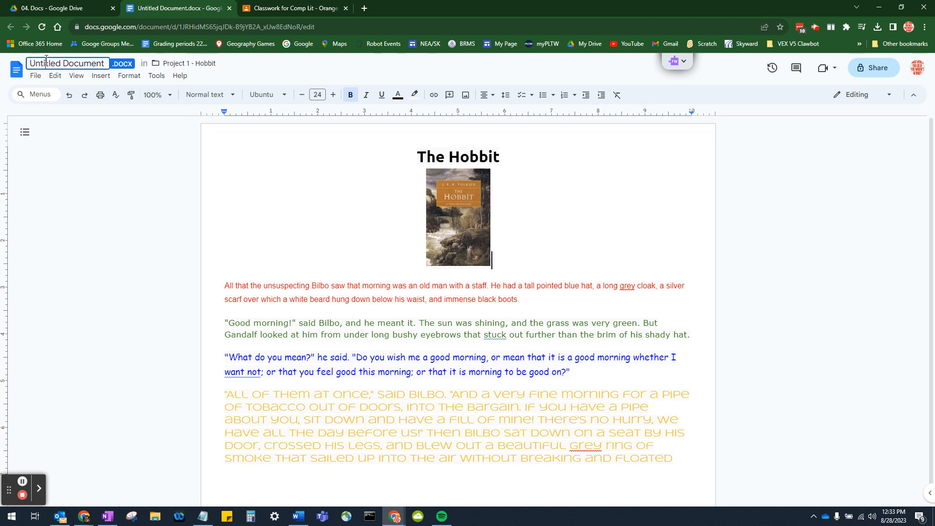
pyautogui.click(55, 61)
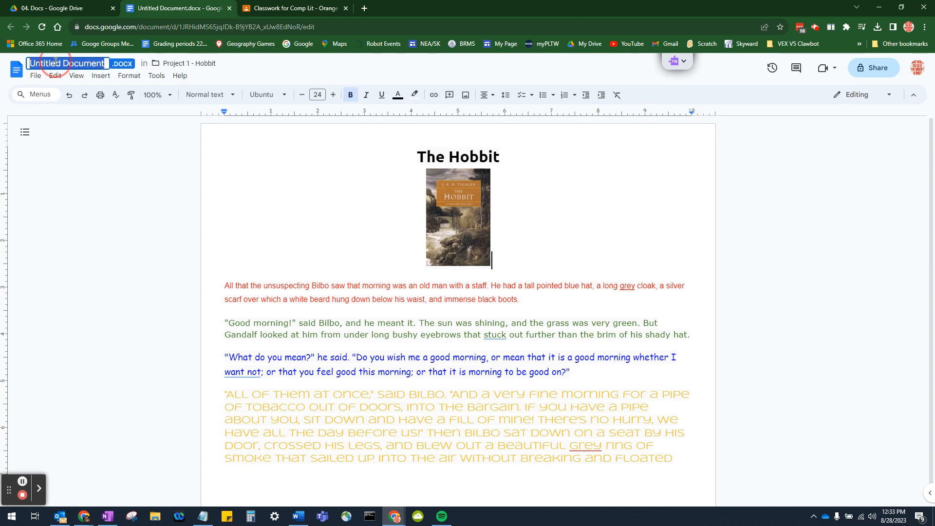
pyautogui.write('Pr')
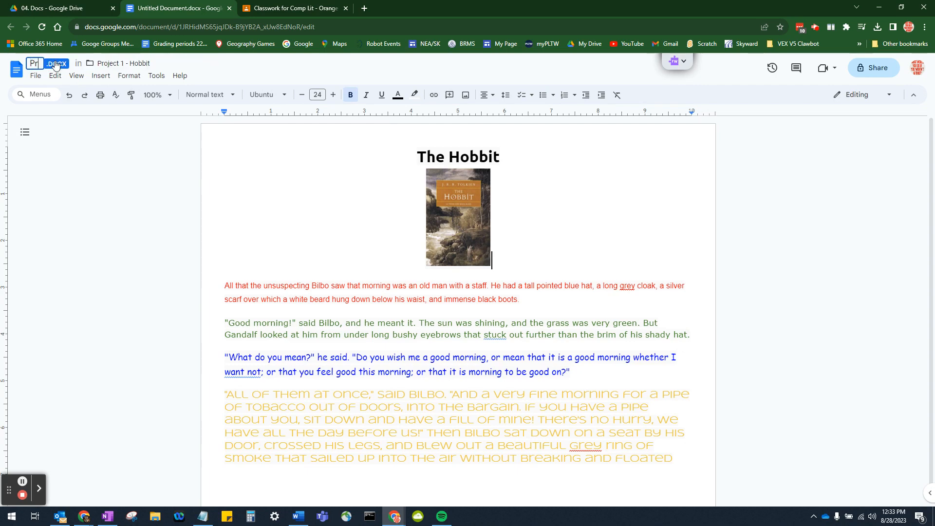
pyautogui.write('oject')
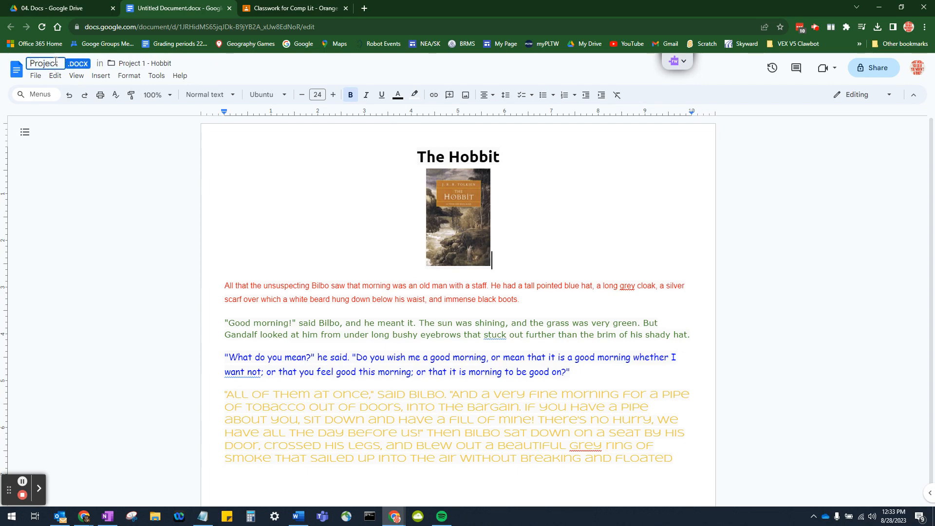
pyautogui.write(' 1 - t')
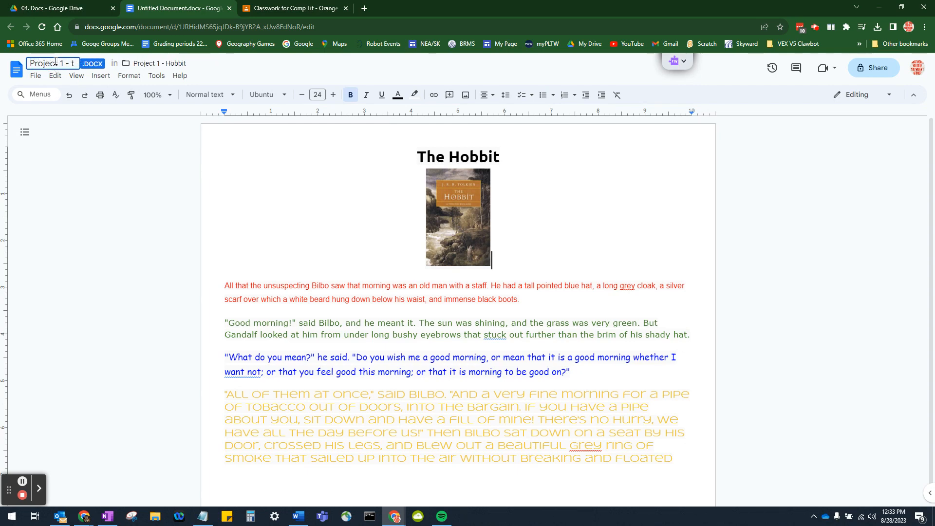
pyautogui.press('BackSpace')
pyautogui.write('Hobbit')
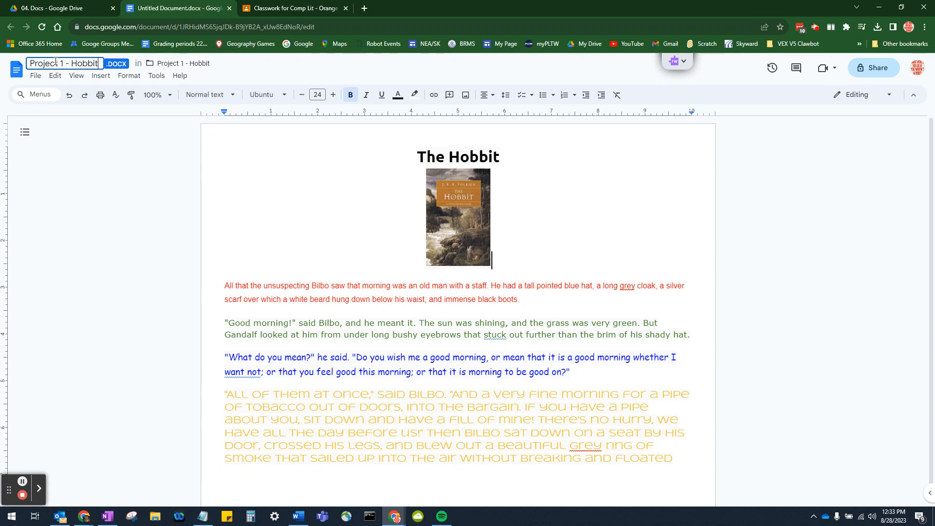
pyautogui.press('Return')
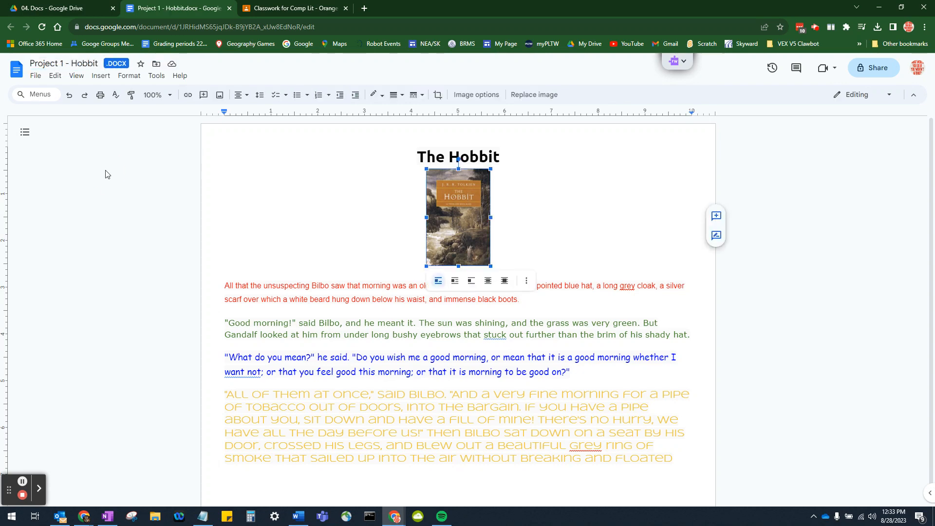